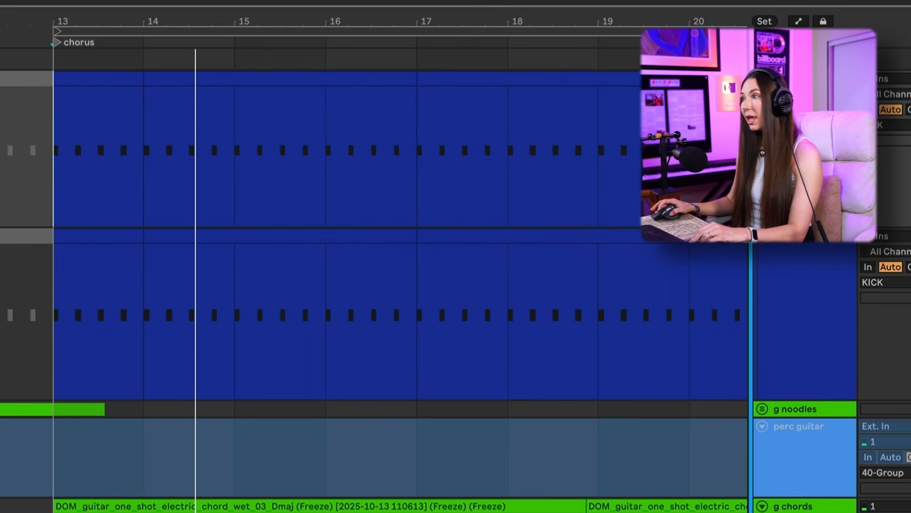
Step: Play bar 13 of the two kick layers in the first chorus and inspect the sample loaded in each layer's Drum Rack
{"action": "left_click", "coordinate": [131, 240]}
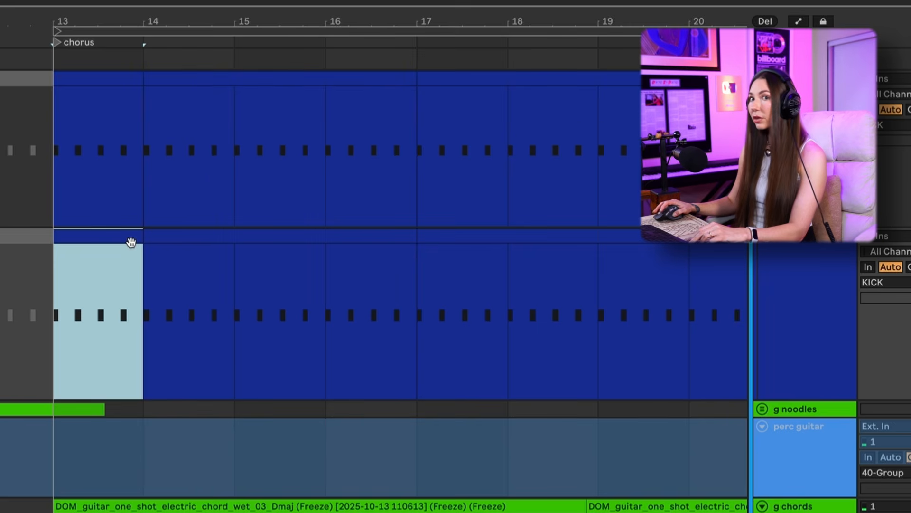
{"action": "key", "text": "space"}
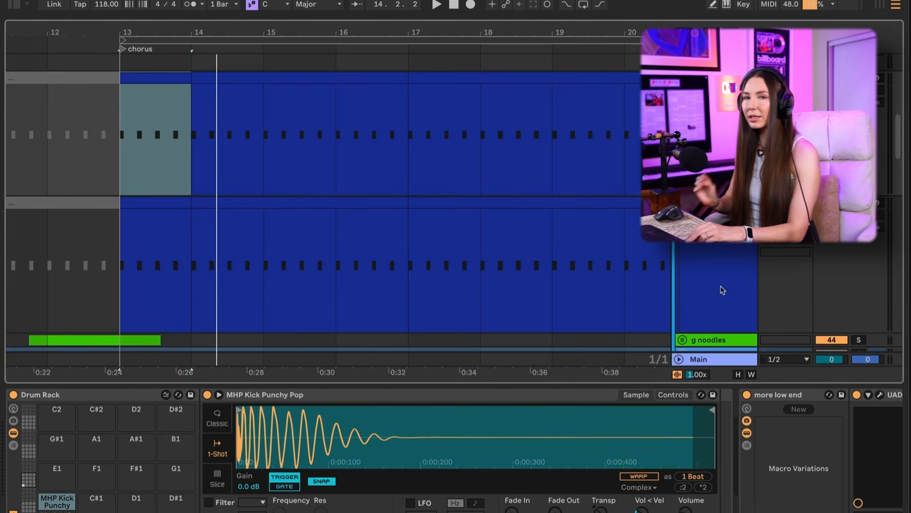
{"action": "key", "text": "space"}
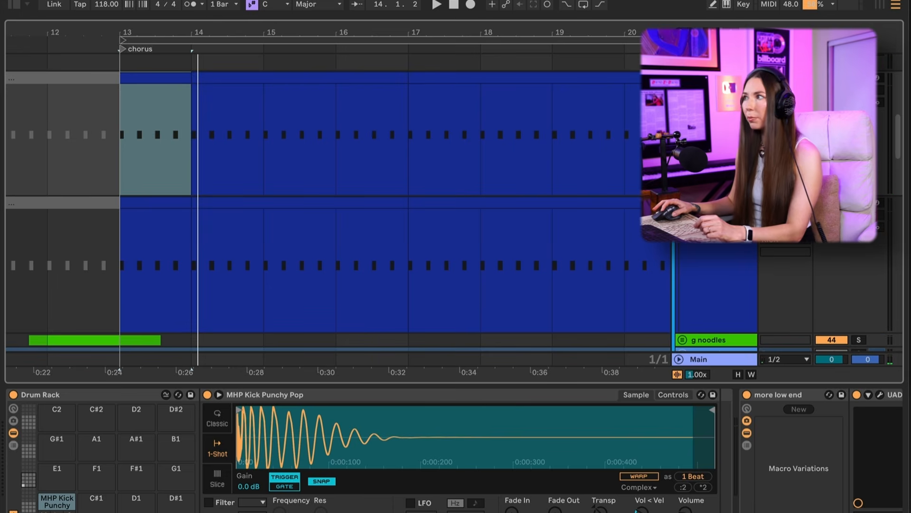
{"action": "double_click", "coordinate": [714, 203]}
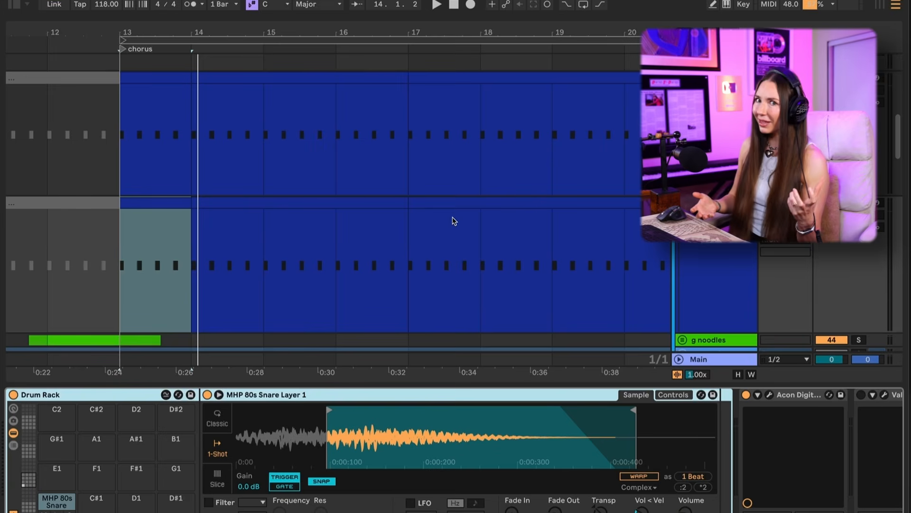
{"action": "key", "text": "space"}
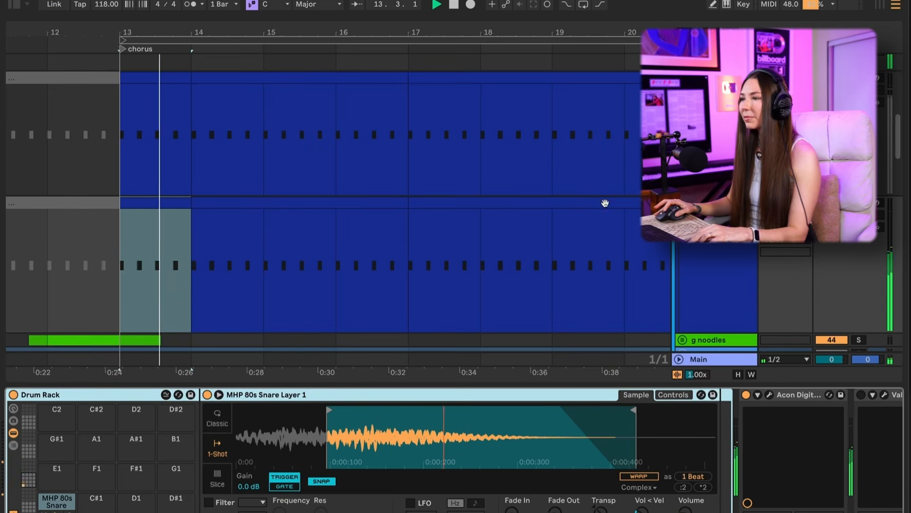
{"action": "key", "text": "space"}
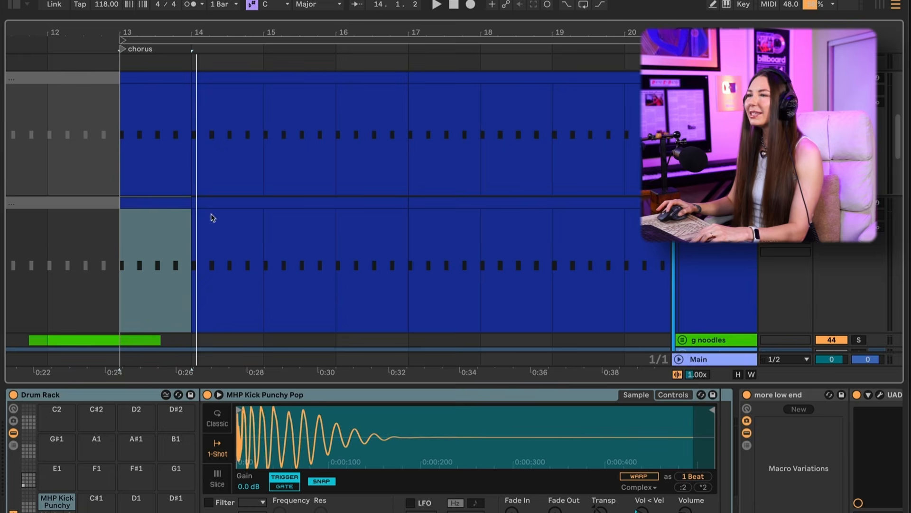
{"action": "left_click", "coordinate": [113, 281]}
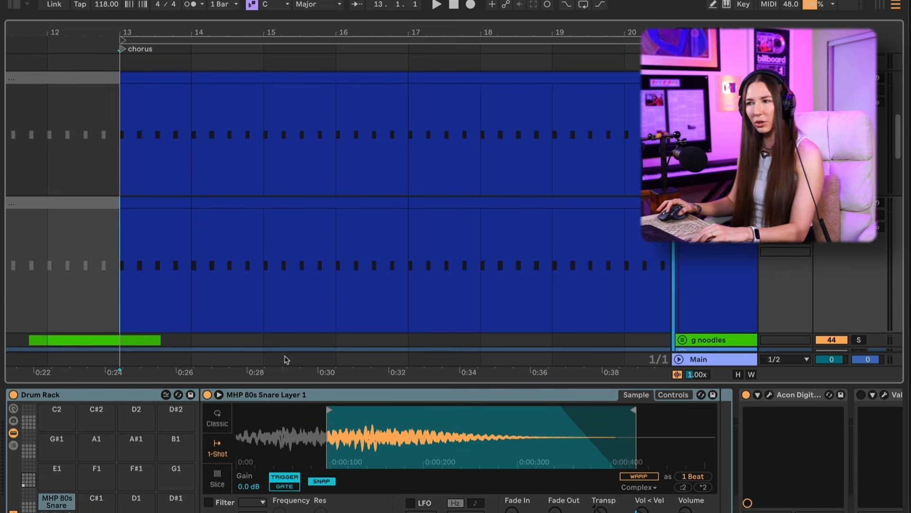
{"action": "key", "text": "space"}
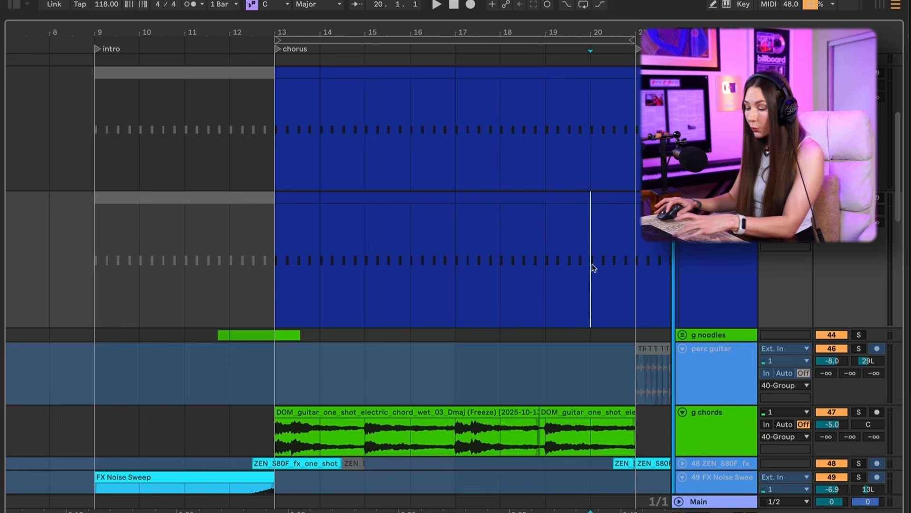
Step: Find the two snare layers in the arrangement and set the playback start to the beginning of verse1 at bar 21
{"action": "scroll", "coordinate": [544, 509], "scroll_direction": "down", "scroll_amount": 3}
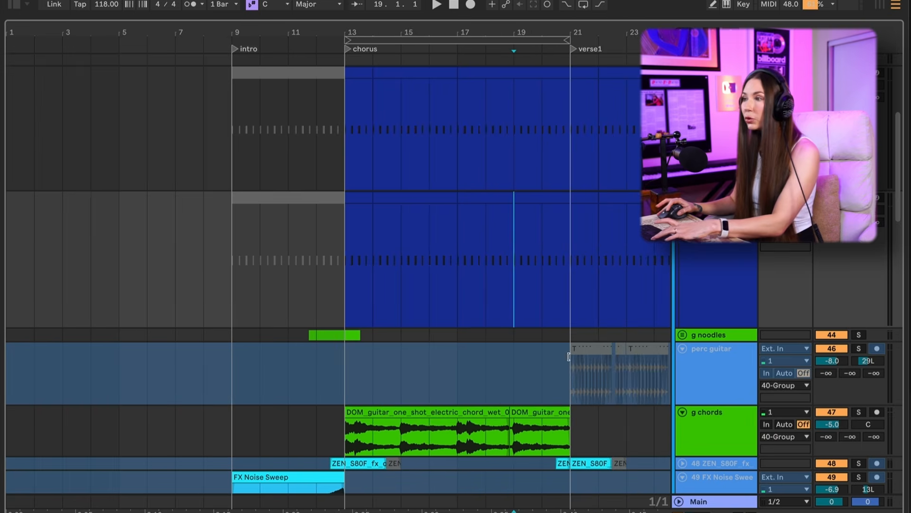
{"action": "left_click_drag", "start_coordinate": [544, 509], "coordinate": [397, 510]}
{"action": "scroll", "coordinate": [487, 379], "scroll_direction": "down", "scroll_amount": 6}
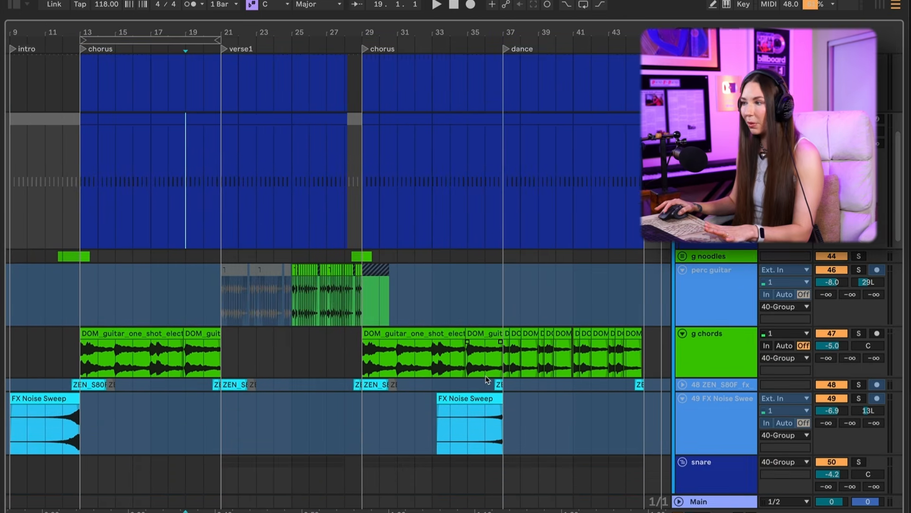
{"action": "scroll", "coordinate": [486, 377], "scroll_direction": "down", "scroll_amount": 5}
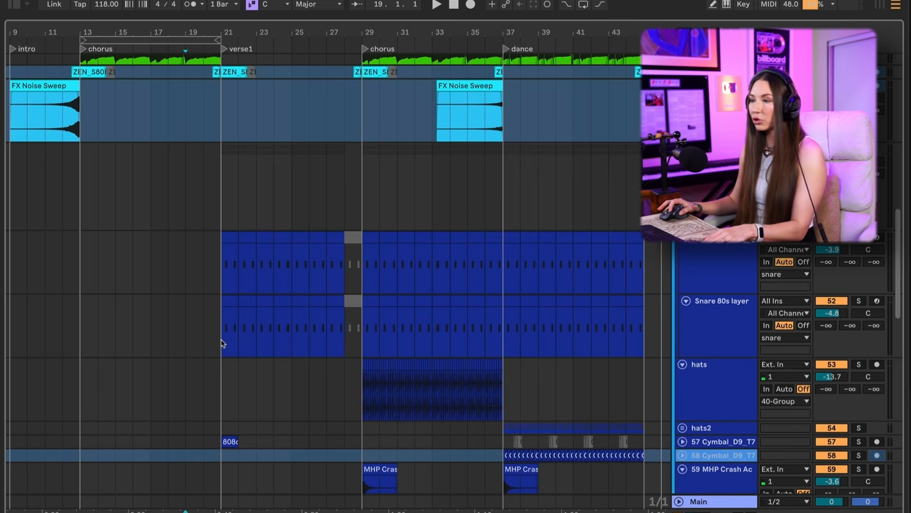
{"action": "left_click", "coordinate": [221, 339]}
{"action": "key", "text": "plus"}
{"action": "key", "text": "plus"}
{"action": "key", "text": "plus"}
{"action": "left_click_drag", "start_coordinate": [538, 509], "coordinate": [420, 510]}
Step: Select both snare layer tracks and play the upper layer from the start of verse1
{"action": "left_click", "coordinate": [721, 280]}
{"action": "left_click", "coordinate": [722, 303], "text": "shift"}
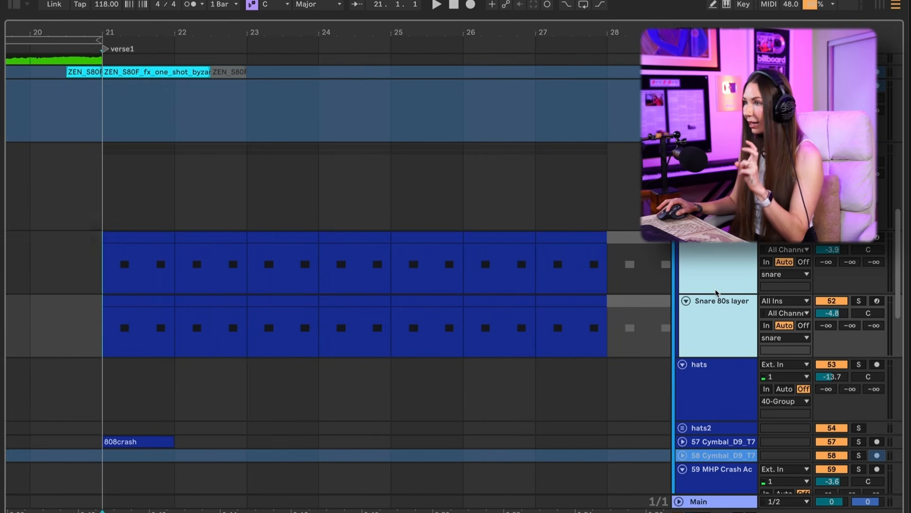
{"action": "left_click", "coordinate": [716, 291]}
{"action": "key", "text": "space"}
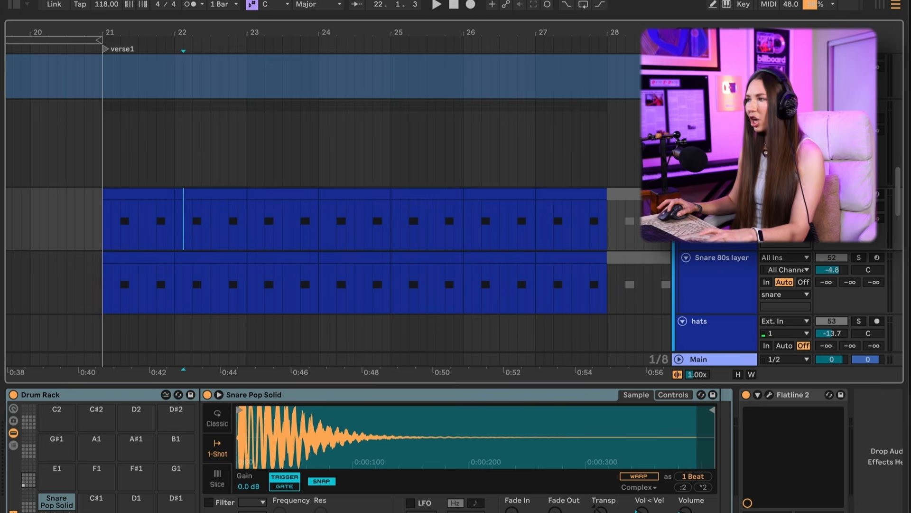
Step: Inspect the Drum Rack samples of the two snare layers and examine their note patterns in verse1
{"action": "left_click", "coordinate": [722, 257]}
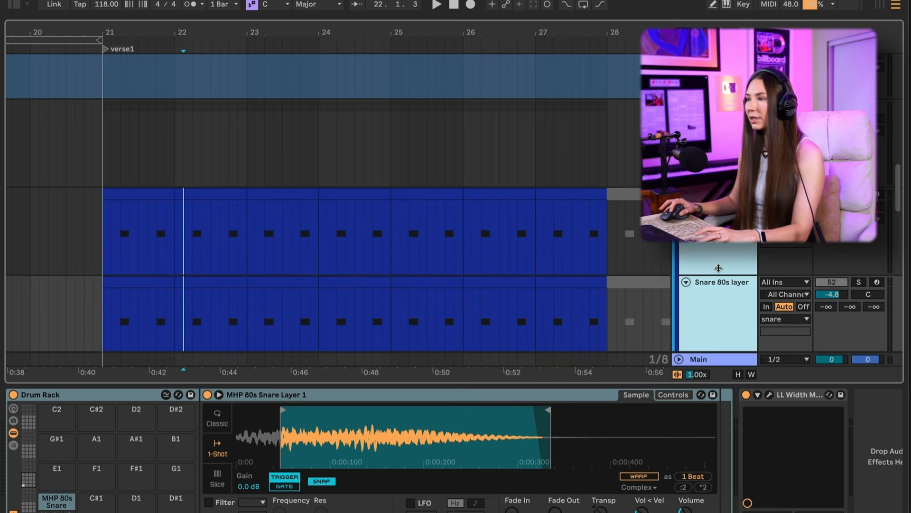
{"action": "left_click", "coordinate": [183, 255]}
{"action": "key", "text": "plus"}
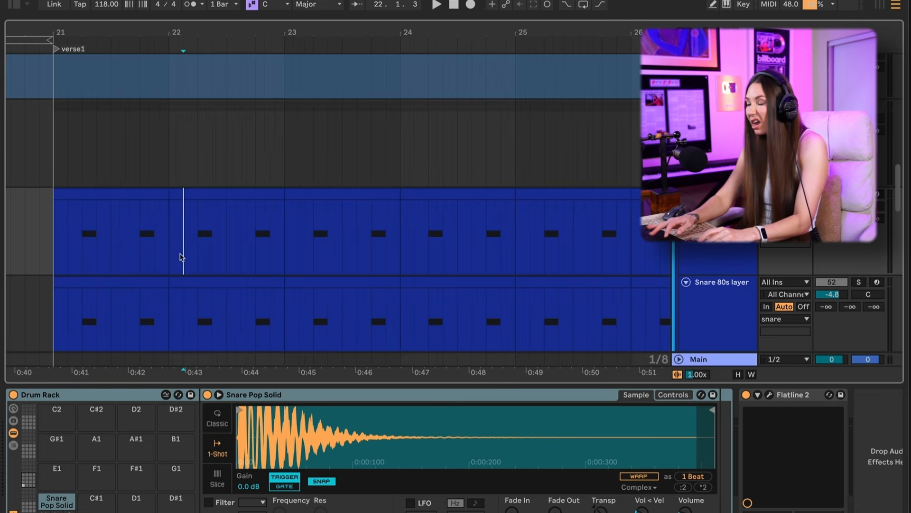
{"action": "key", "text": "super+alt+l"}
{"action": "left_click", "coordinate": [156, 253]}
{"action": "key", "text": "plus"}
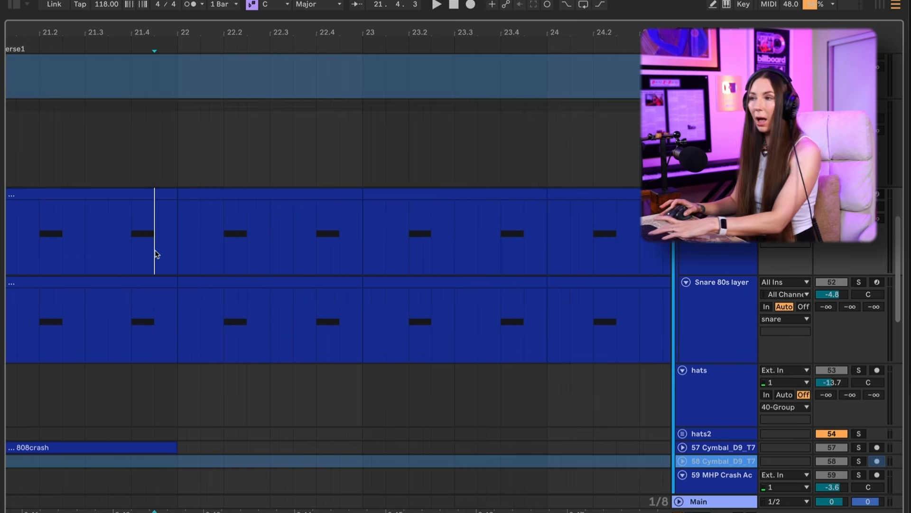
Step: Solo the Snare 80s layer, play it from bar 22, and show its device chain
{"action": "left_click", "coordinate": [858, 283]}
{"action": "left_click", "coordinate": [716, 323]}
{"action": "left_click", "coordinate": [175, 318]}
{"action": "key", "text": "space"}
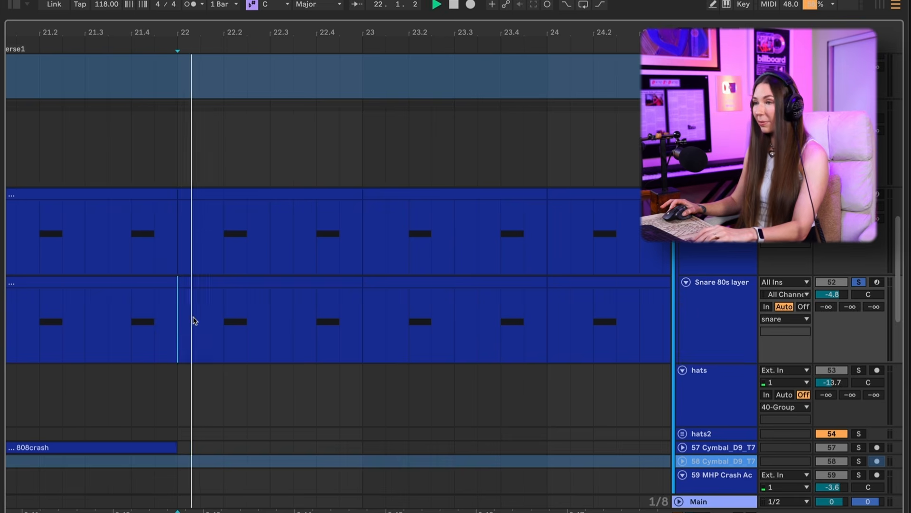
{"action": "key", "text": "super+alt+l"}
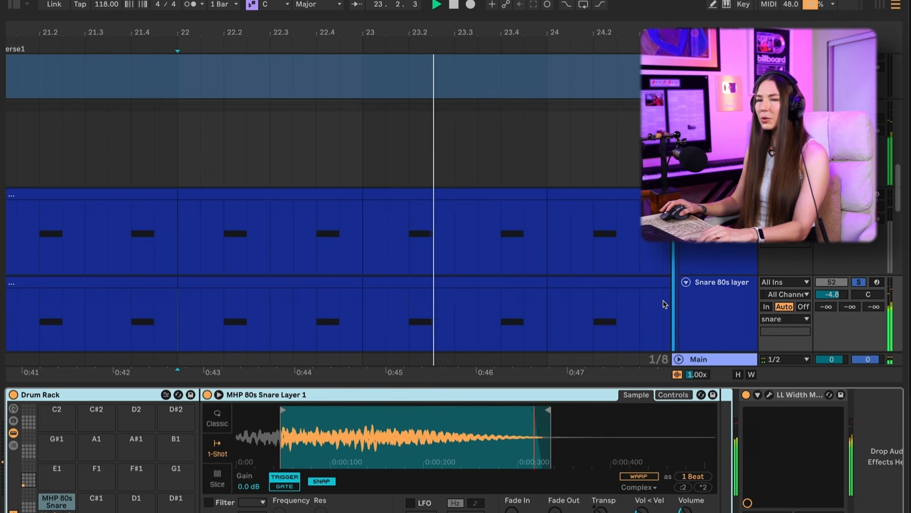
Step: Add the upper snare layer to the solo and play both snare layers together
{"action": "left_click", "coordinate": [858, 195], "text": "super"}
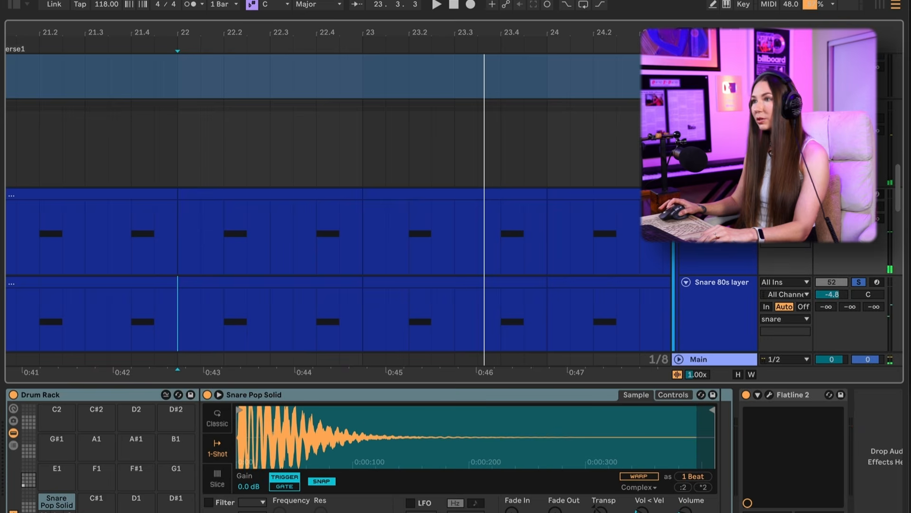
{"action": "scroll", "coordinate": [386, 211], "scroll_direction": "down", "scroll_amount": 1}
{"action": "key", "text": "space"}
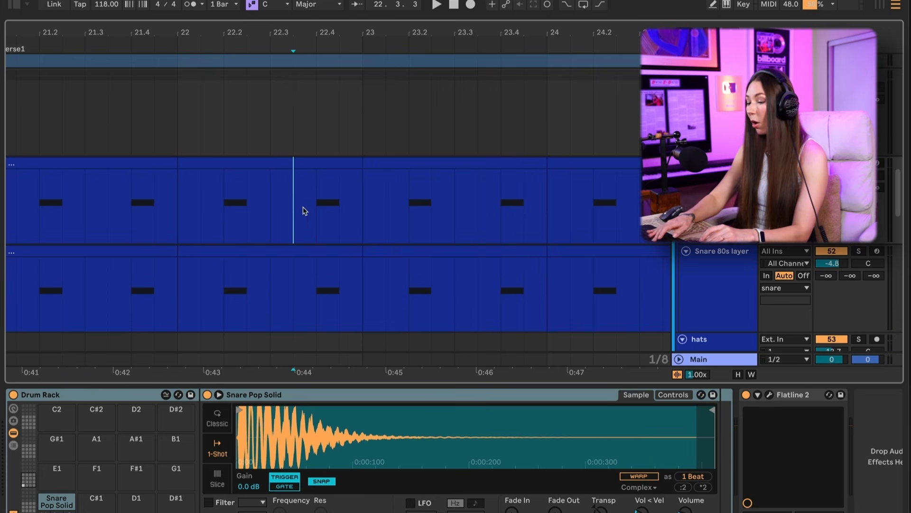
Step: Reopen the device chain of the Snare 80s layer
{"action": "key", "text": "minus"}
{"action": "key", "text": "super+alt+l"}
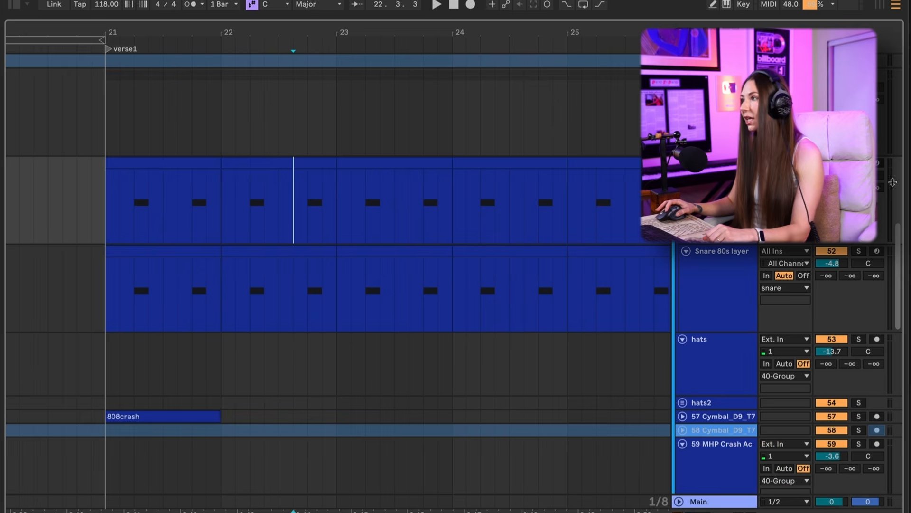
{"action": "double_click", "coordinate": [740, 289]}
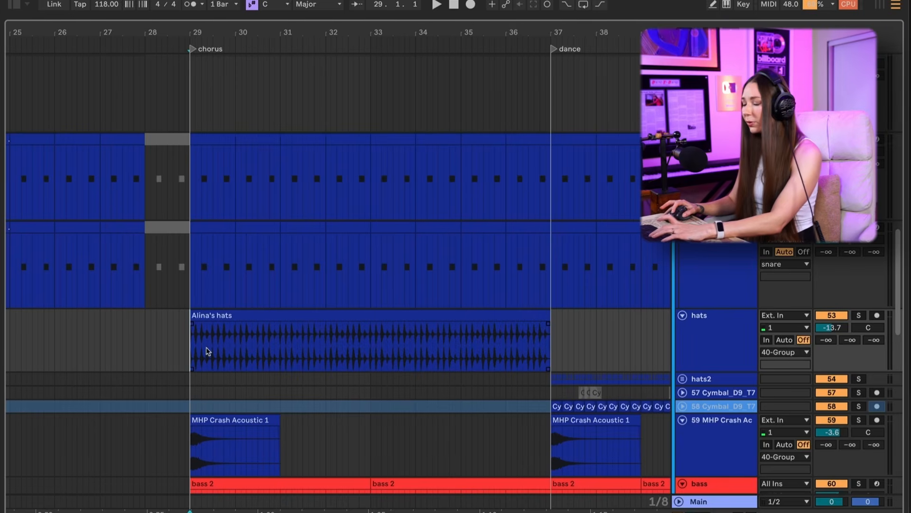
Step: Make the hats track taller and play the hats loop from the chorus at bar 29
{"action": "key", "text": "plus"}
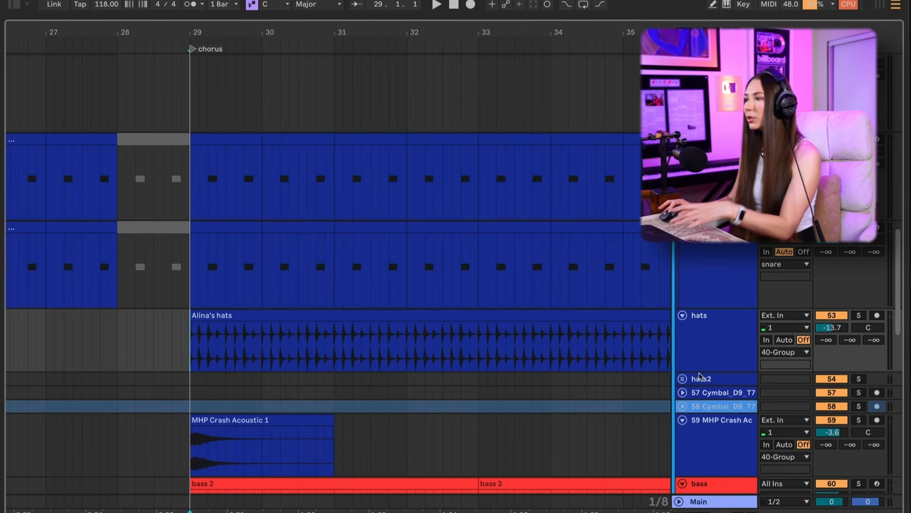
{"action": "left_click_drag", "start_coordinate": [699, 374], "coordinate": [664, 417]}
{"action": "left_click_drag", "start_coordinate": [490, 499], "coordinate": [334, 500]}
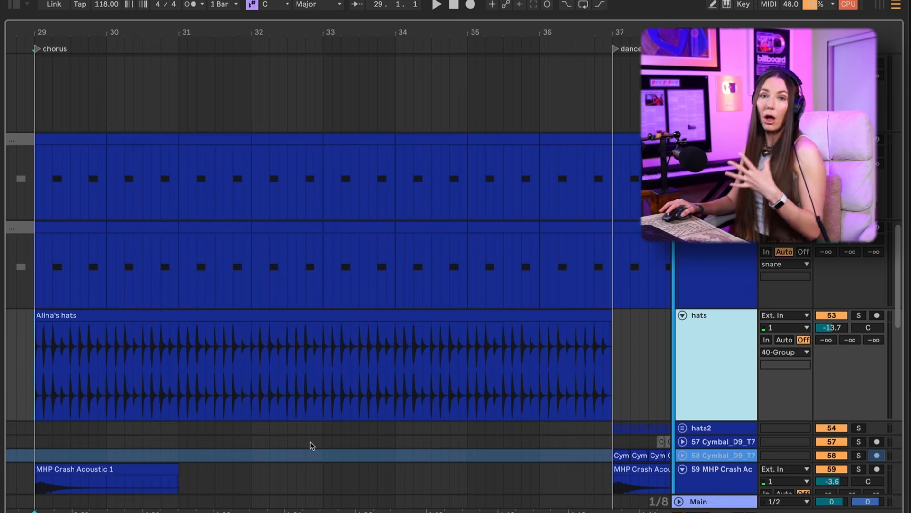
{"action": "scroll", "coordinate": [311, 443], "scroll_direction": "down", "scroll_amount": 3}
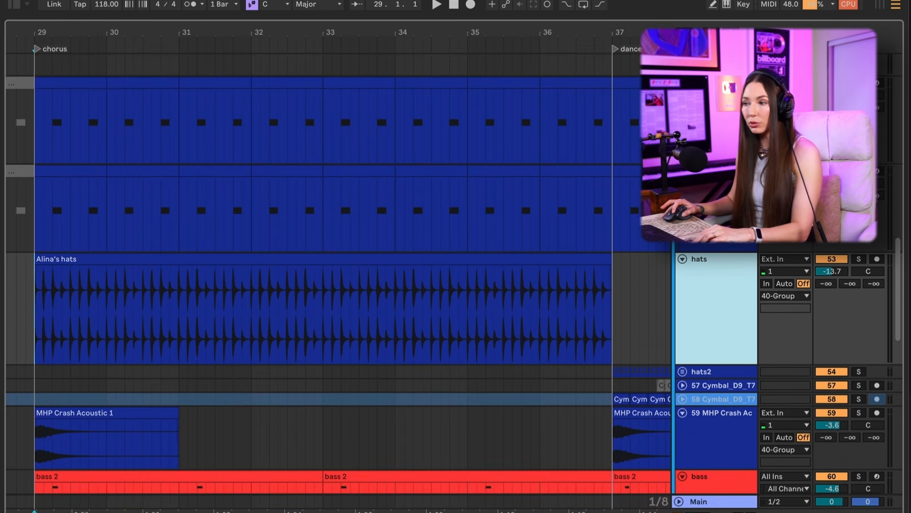
{"action": "scroll", "coordinate": [325, 271], "scroll_direction": "left", "scroll_amount": 1}
{"action": "key", "text": "space"}
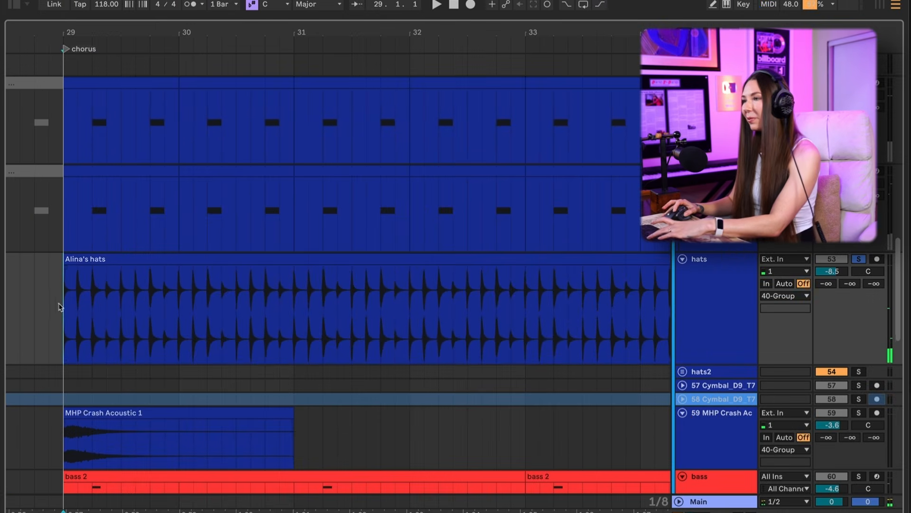
{"action": "scroll", "coordinate": [60, 307], "scroll_direction": "up", "scroll_amount": 2}
{"action": "scroll", "coordinate": [494, 367], "scroll_direction": "down", "scroll_amount": 2}
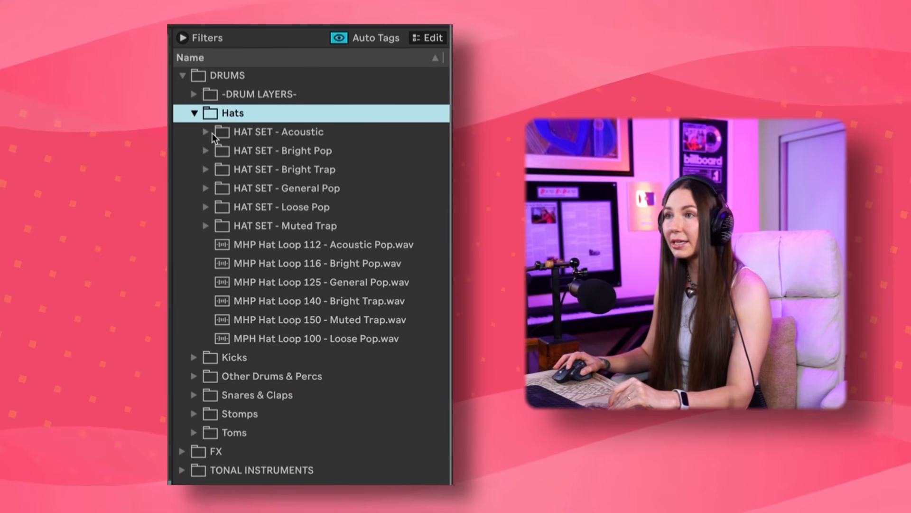
Step: Browse the Acoustic and Bright Pop hat sets, and audition MHP Acoustic Hat 1, 2 and 3
{"action": "left_click", "coordinate": [205, 133]}
{"action": "left_click", "coordinate": [205, 205]}
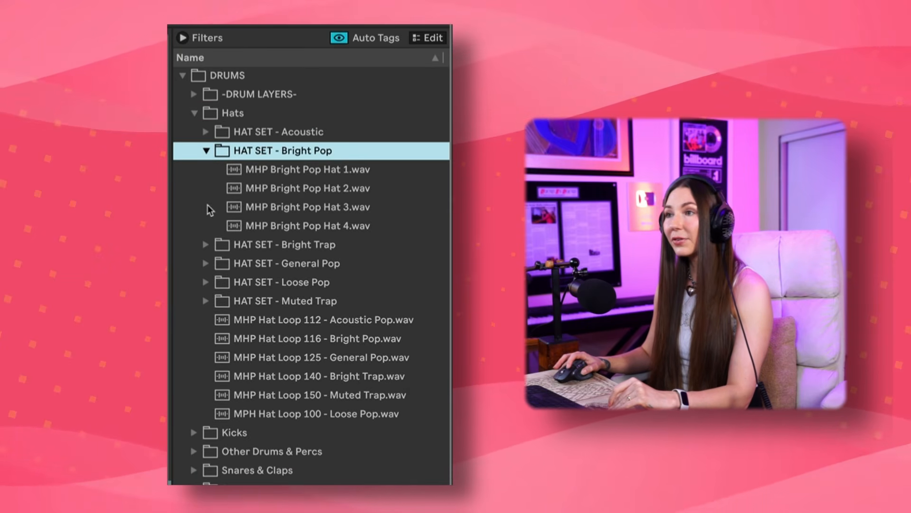
{"action": "left_click", "coordinate": [206, 132]}
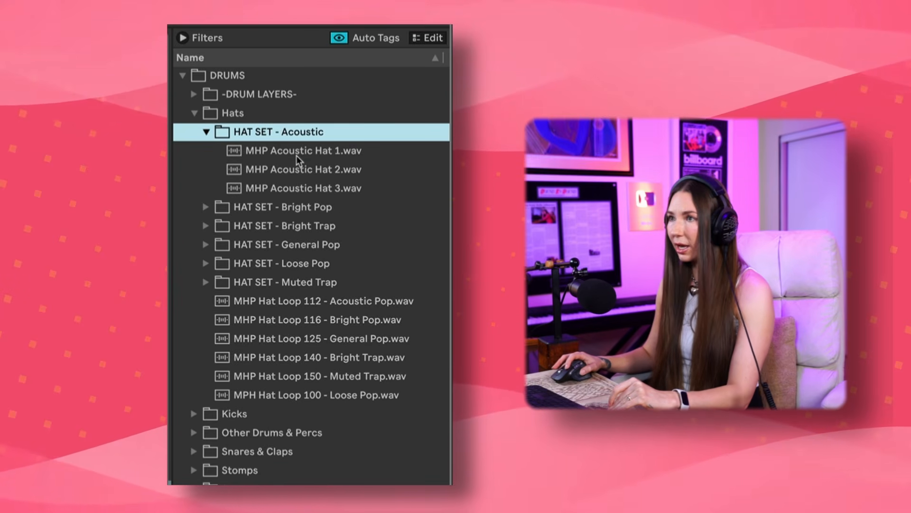
{"action": "left_click", "coordinate": [300, 157]}
{"action": "left_click", "coordinate": [302, 174]}
{"action": "left_click", "coordinate": [306, 190]}
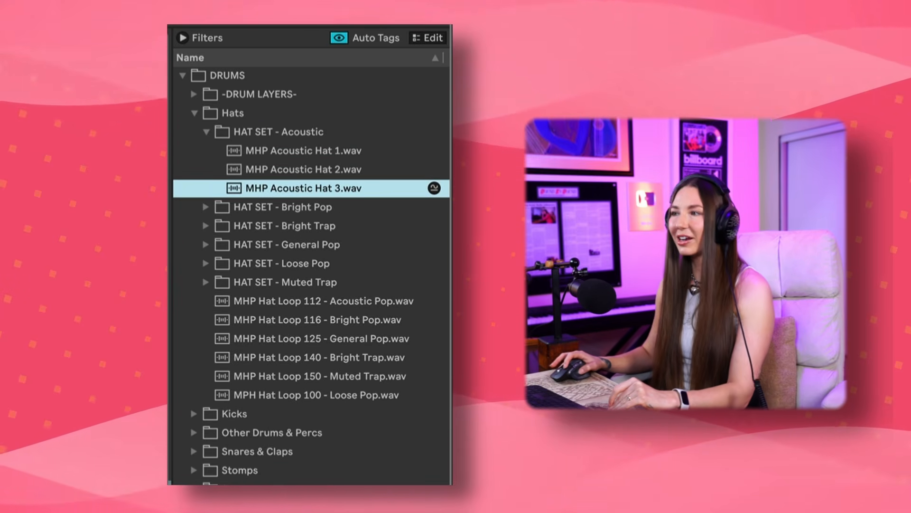
Step: Open the Bright Pop hat set and audition MHP Bright Pop Hat 1 through 4
{"action": "left_click", "coordinate": [214, 207]}
{"action": "left_click", "coordinate": [328, 171]}
{"action": "left_click", "coordinate": [332, 190]}
{"action": "left_click", "coordinate": [333, 206]}
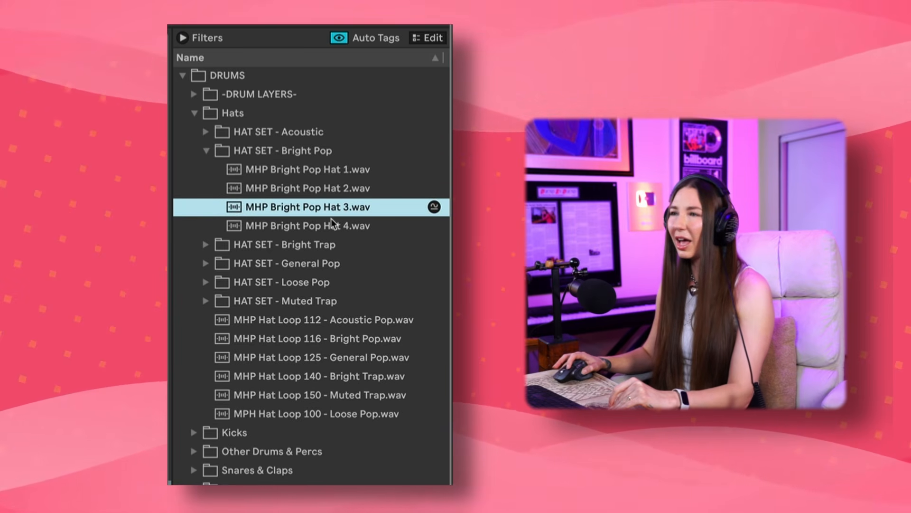
{"action": "left_click", "coordinate": [306, 226]}
Step: Audition MHP Loose Pop Hat 1, 2 and 3 from the Loose Pop set and preview samples from the Muted Trap set
{"action": "left_click", "coordinate": [209, 282]}
{"action": "left_click", "coordinate": [313, 227]}
{"action": "left_click", "coordinate": [328, 244]}
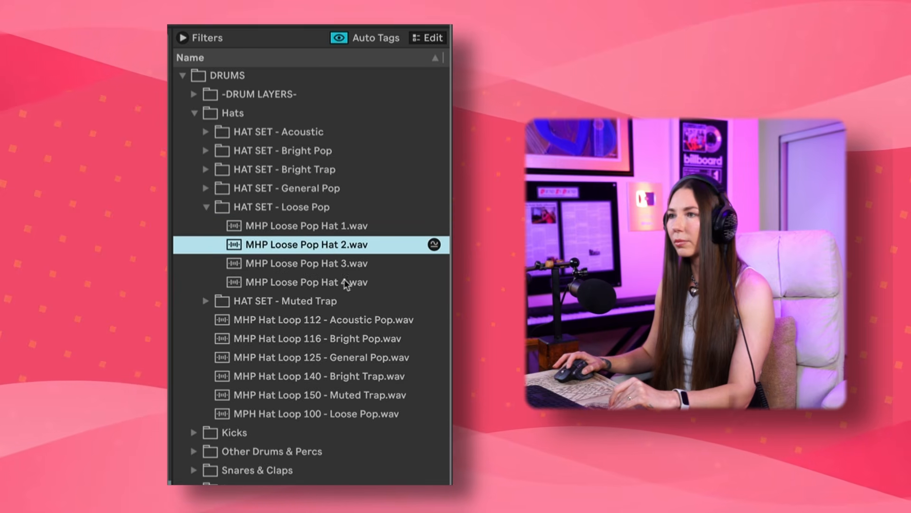
{"action": "left_click", "coordinate": [326, 264]}
{"action": "left_click", "coordinate": [237, 302]}
{"action": "left_click", "coordinate": [306, 283]}
{"action": "left_click", "coordinate": [308, 262]}
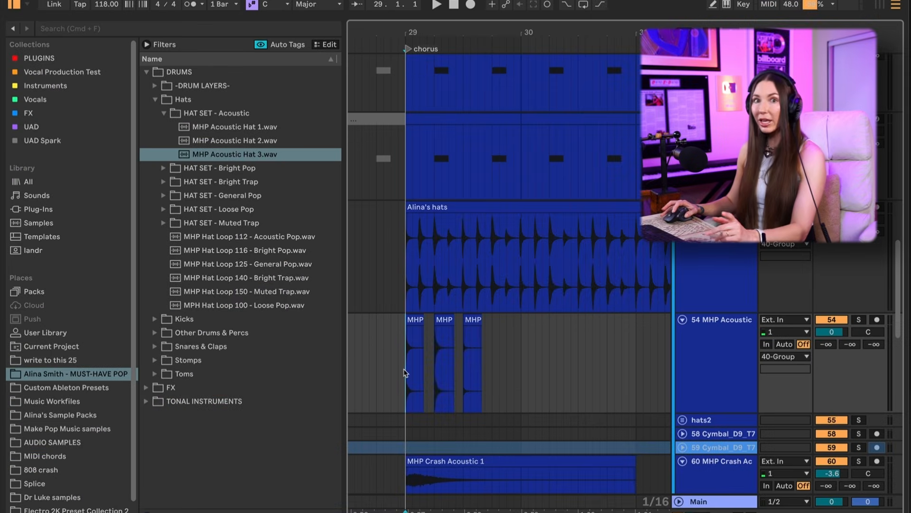
Step: Hide the browser and get a close view of the three MHP Acoustic Hat clips at the chorus start, bar 29
{"action": "scroll", "coordinate": [406, 374], "scroll_direction": "up", "scroll_amount": 5}
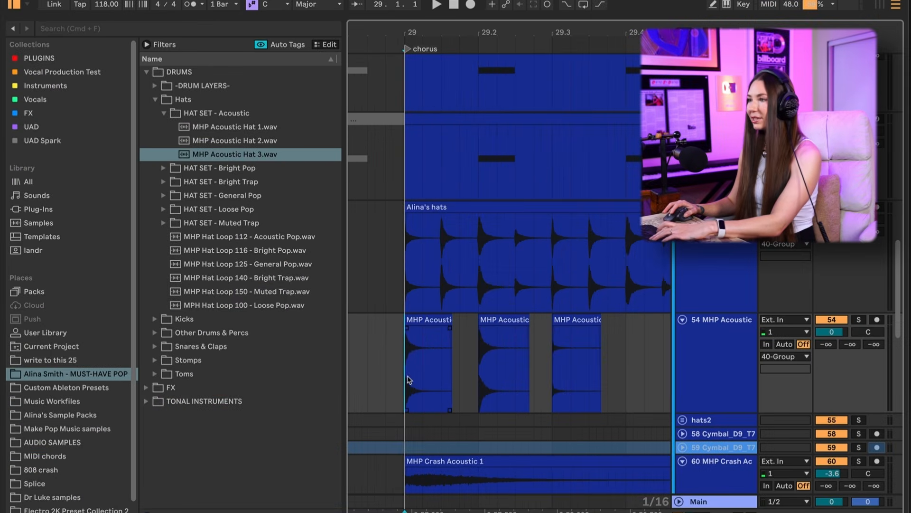
{"action": "scroll", "coordinate": [409, 380], "scroll_direction": "down", "scroll_amount": 1}
{"action": "left_click_drag", "start_coordinate": [343, 358], "coordinate": [1, 375]}
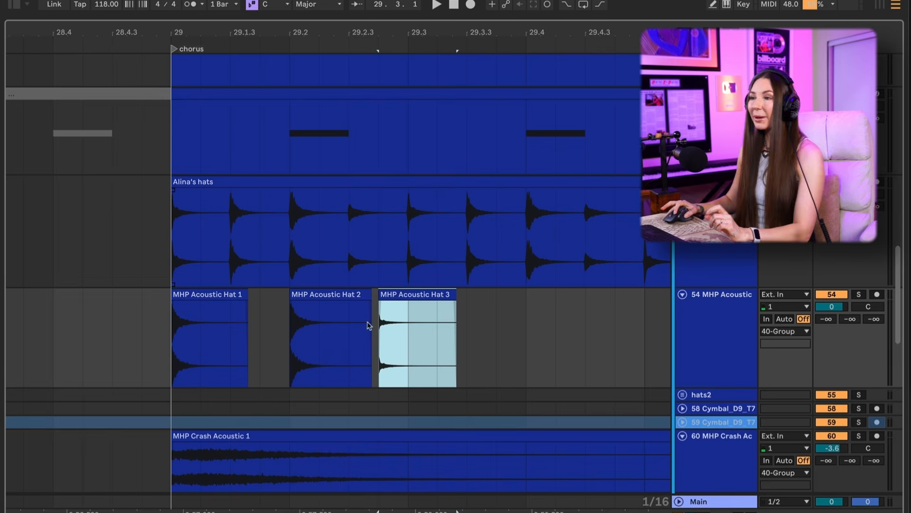
Step: Increase the height of the MHP Acoustic hat track around the clips at the chorus start
{"action": "left_click", "coordinate": [221, 332]}
{"action": "key", "text": "plus"}
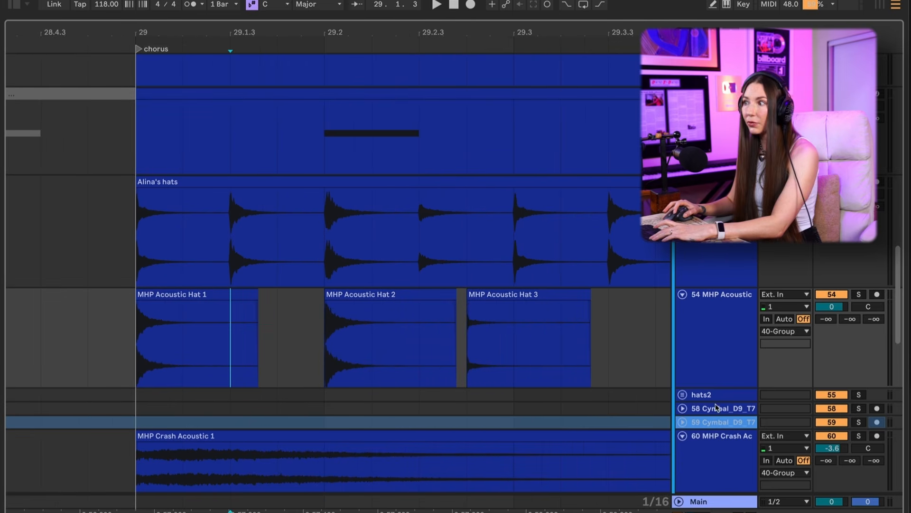
{"action": "left_click_drag", "start_coordinate": [707, 388], "coordinate": [707, 436]}
{"action": "scroll", "coordinate": [471, 379], "scroll_direction": "down", "scroll_amount": 1}
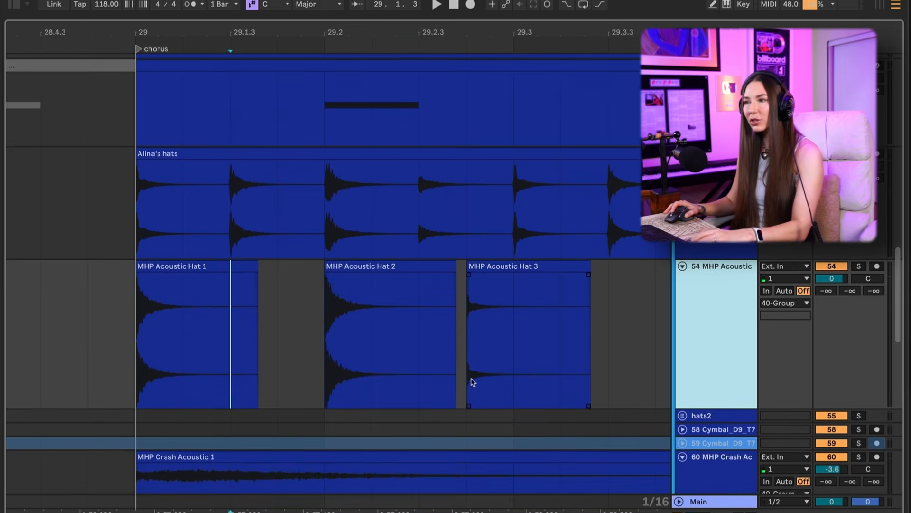
Step: Move the MHP Acoustic Hat 2 and Hat 3 clips together so that Hat 2 starts at bar 28
{"action": "left_click", "coordinate": [475, 261]}
{"action": "left_click", "coordinate": [392, 262], "text": "shift"}
{"action": "key", "text": "minus"}
{"action": "key", "text": "minus"}
{"action": "key", "text": "minus"}
{"action": "key", "text": "minus"}
{"action": "left_click_drag", "start_coordinate": [454, 266], "coordinate": [311, 290]}
{"action": "key", "text": "plus"}
{"action": "key", "text": "plus"}
{"action": "key", "text": "plus"}
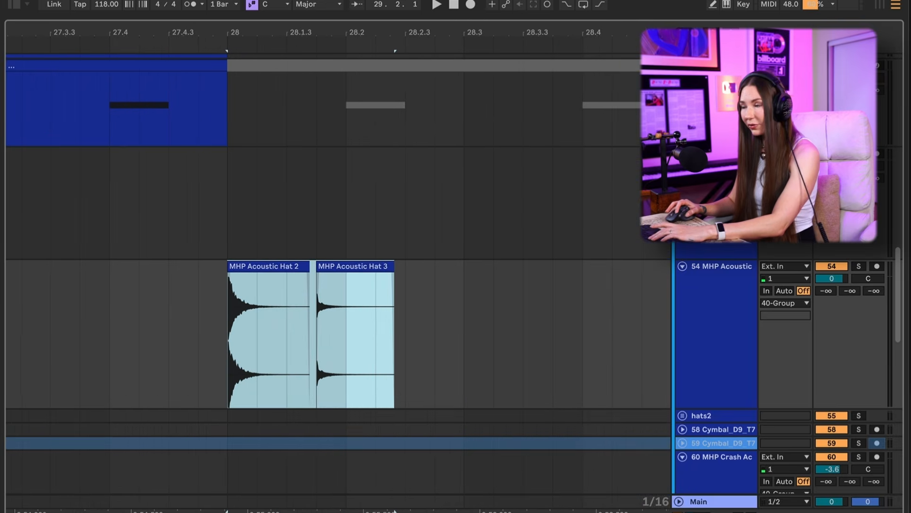
Step: Trim the MHP Acoustic Hat 1 clip at bar 29 to an eighth note by deleting its tail, and select it
{"action": "scroll", "coordinate": [255, 388], "scroll_direction": "right", "scroll_amount": 6}
{"action": "left_click_drag", "start_coordinate": [431, 294], "coordinate": [405, 297]}
{"action": "key", "text": "Delete"}
{"action": "left_click", "coordinate": [388, 263]}
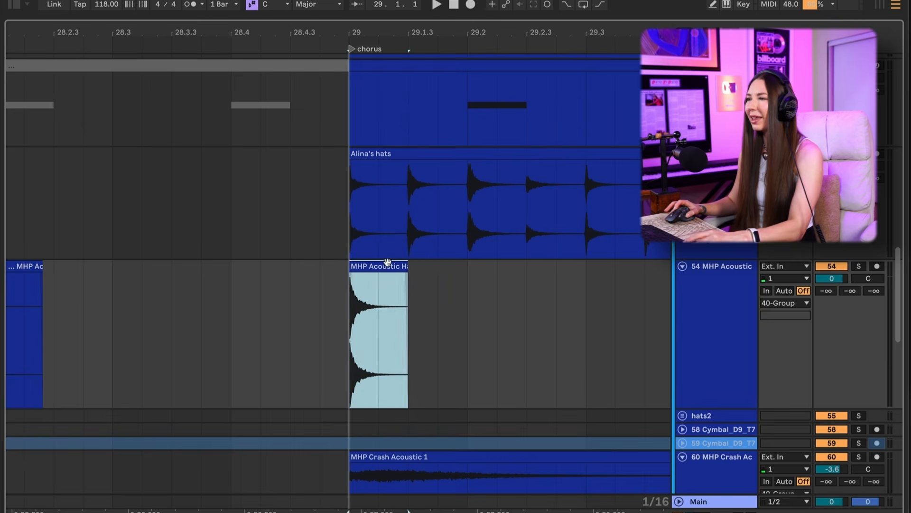
Step: Duplicate the trimmed Hat 1 clip eight times as consecutive eighth notes from bar 29
{"action": "key", "text": "super+d"}
{"action": "key", "text": "super+d"}
{"action": "key", "text": "super+d"}
{"action": "key", "text": "super+d"}
{"action": "key", "text": "super+d"}
{"action": "key", "text": "super+d"}
{"action": "key", "text": "super+d"}
{"action": "key", "text": "super+d"}
Step: Solo the acoustic hat track and play the repeated Hat 1 clips from the chorus start
{"action": "left_click", "coordinate": [367, 306]}
{"action": "key", "text": "minus"}
{"action": "key", "text": "minus"}
{"action": "key", "text": "space"}
{"action": "left_click", "coordinate": [864, 266]}
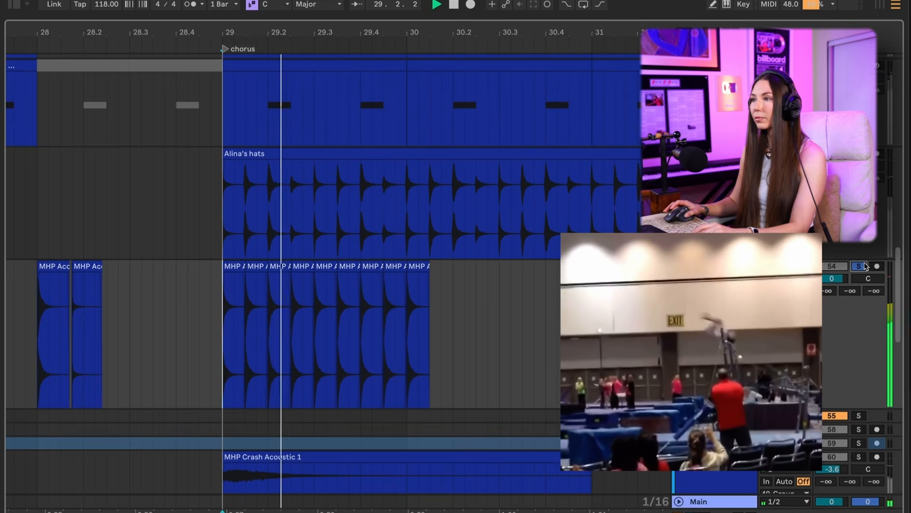
{"action": "key", "text": "space"}
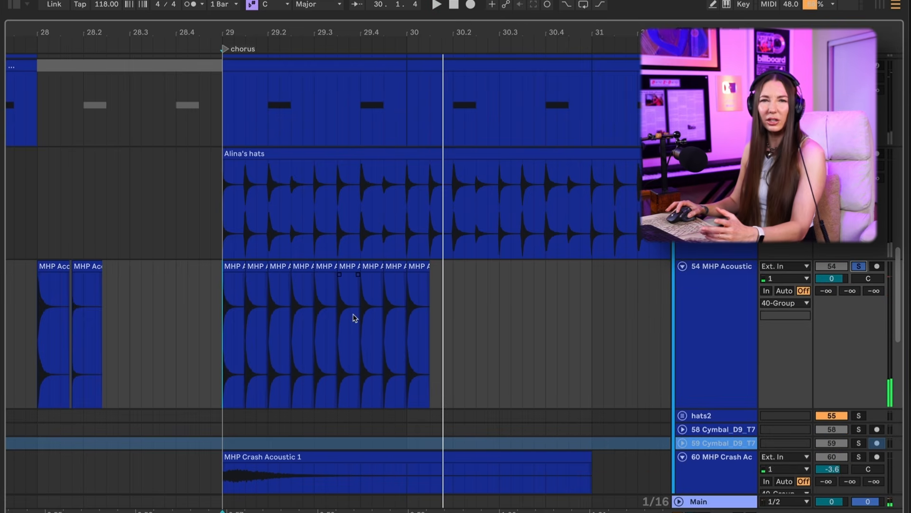
Step: Delete the Hat 1 duplicates and place MHP Acoustic Hat 2 at 29.1.3 and Hat 3 at 29.2
{"action": "left_click_drag", "start_coordinate": [442, 327], "coordinate": [243, 330]}
{"action": "key", "text": "Delete"}
{"action": "left_click_drag", "start_coordinate": [53, 268], "coordinate": [264, 309]}
{"action": "left_click_drag", "start_coordinate": [87, 267], "coordinate": [284, 283]}
Step: Play the sequence of Hat 1, Hat 2 and Hat 3 from bar 29 in a closer view
{"action": "left_click", "coordinate": [230, 304]}
{"action": "key", "text": "space"}
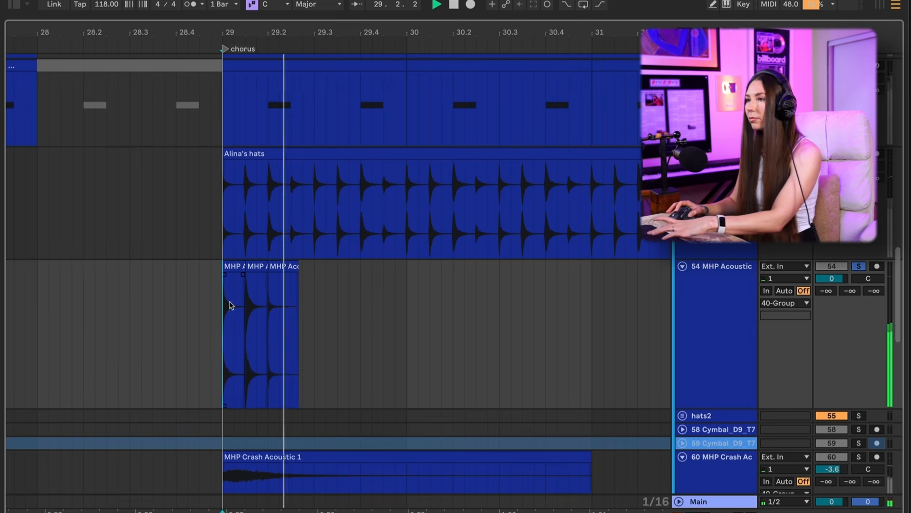
{"action": "key", "text": "plus"}
{"action": "key", "text": "plus"}
{"action": "key", "text": "space"}
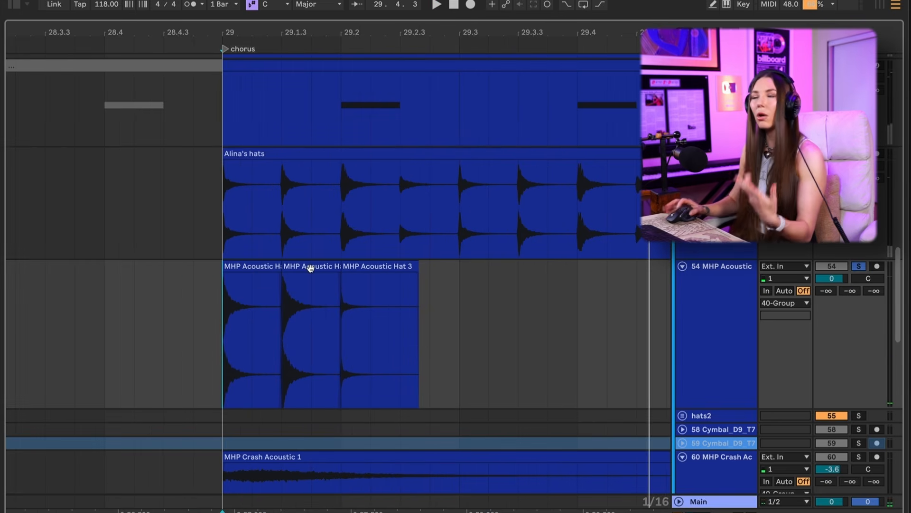
Step: Rearrange the clips from bar 29 into eighth notes in the order Hat 1, Hat 3, Hat 2, Hat 3, and play them
{"action": "left_click_drag", "start_coordinate": [314, 267], "coordinate": [494, 289]}
{"action": "left_click_drag", "start_coordinate": [380, 269], "coordinate": [325, 286]}
{"action": "left_click_drag", "start_coordinate": [487, 265], "coordinate": [368, 285]}
{"action": "left_click_drag", "start_coordinate": [302, 268], "coordinate": [419, 291]}
{"action": "left_click", "coordinate": [221, 336]}
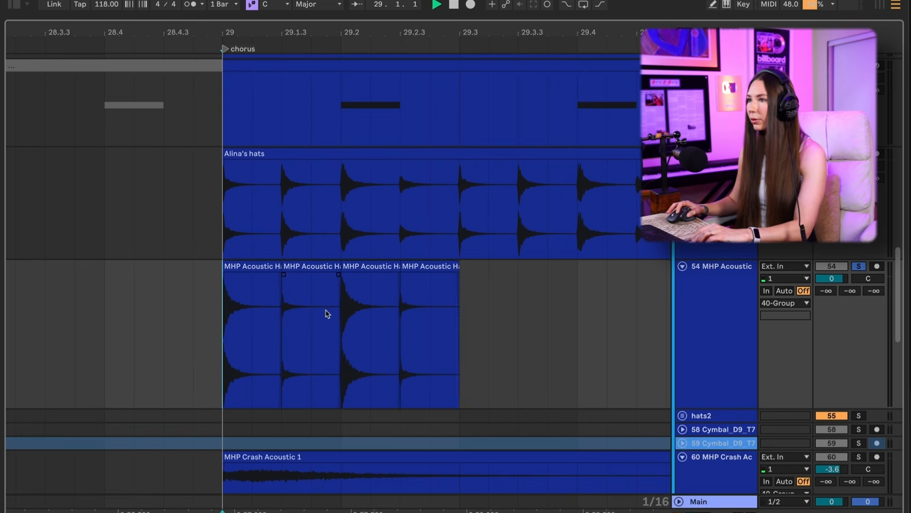
{"action": "key", "text": "space"}
Step: Duplicate the four-clip hat pattern three times to fill bars 29 and 30
{"action": "double_click", "coordinate": [292, 269]}
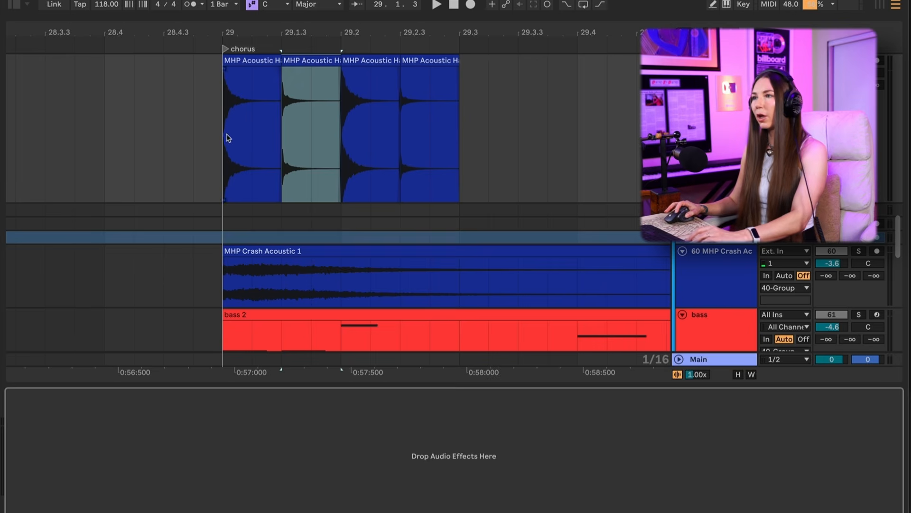
{"action": "left_click_drag", "start_coordinate": [215, 141], "coordinate": [458, 156]}
{"action": "key", "text": "minus"}
{"action": "key", "text": "ctrl+d"}
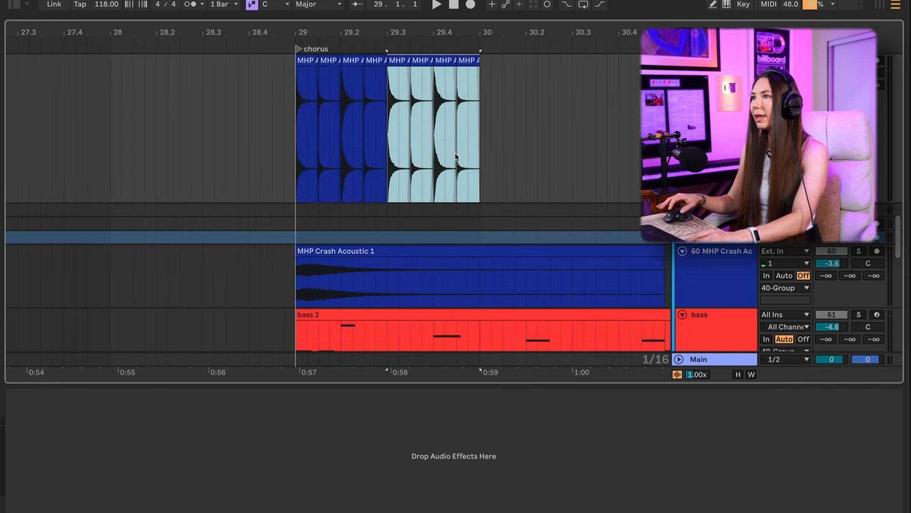
{"action": "key", "text": "ctrl+d"}
{"action": "key", "text": "ctrl+d"}
Step: Play the two-bar hat pattern from the chorus start and compare it with the hats clip above
{"action": "scroll", "coordinate": [212, 316], "scroll_direction": "up", "scroll_amount": 3}
{"action": "left_click", "coordinate": [334, 191]}
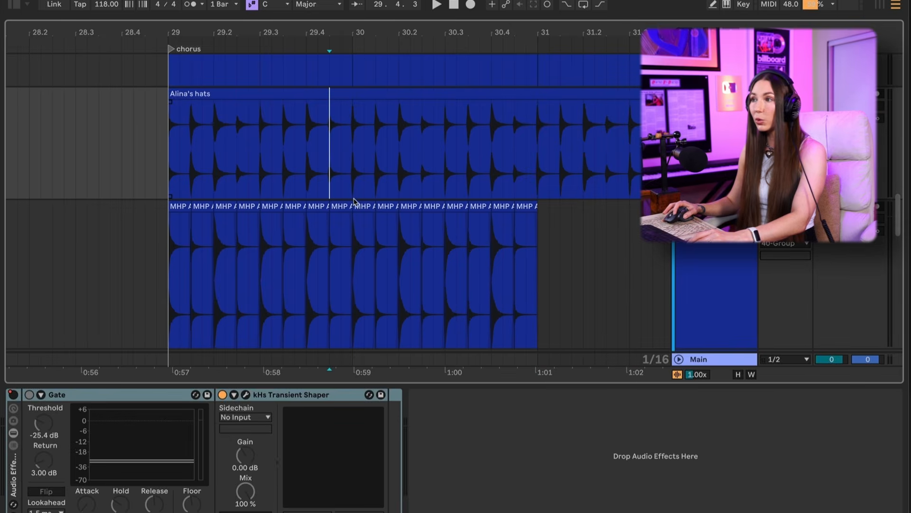
{"action": "left_click", "coordinate": [355, 217]}
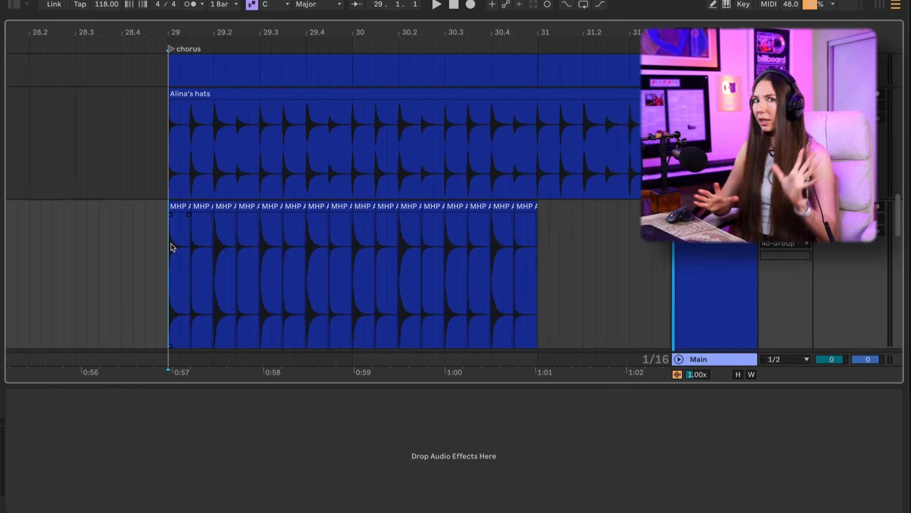
{"action": "scroll", "coordinate": [508, 134], "scroll_direction": "down", "scroll_amount": 1}
{"action": "key", "text": "space"}
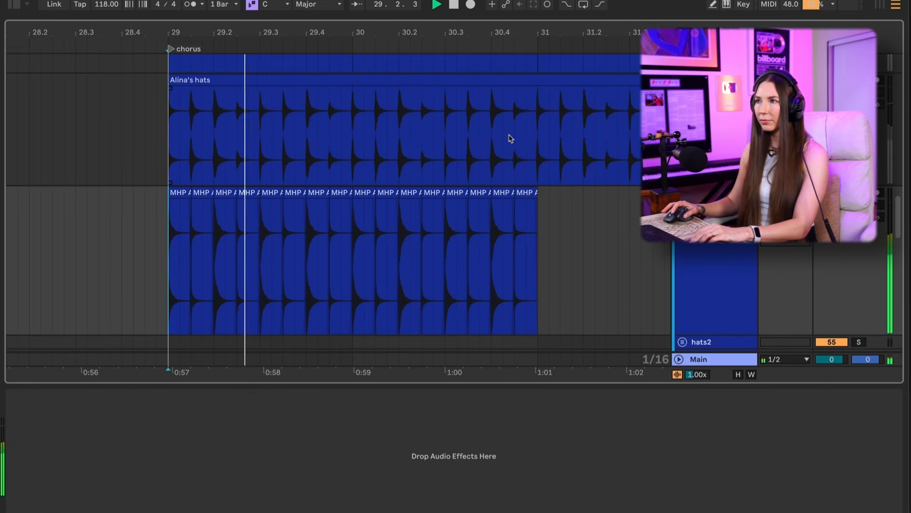
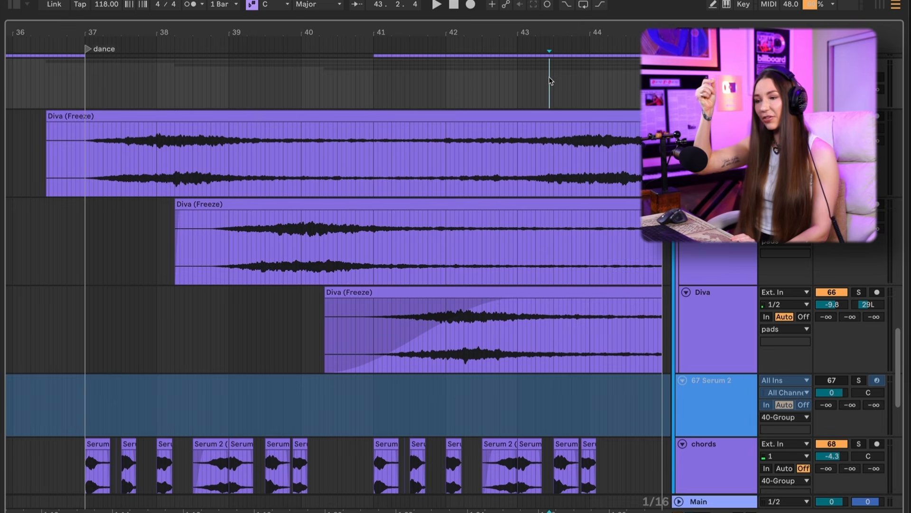
Step: Unfold the lead group below the chords and examine its lead tracks in the dance section
{"action": "scroll", "coordinate": [532, 299], "scroll_direction": "down", "scroll_amount": 5}
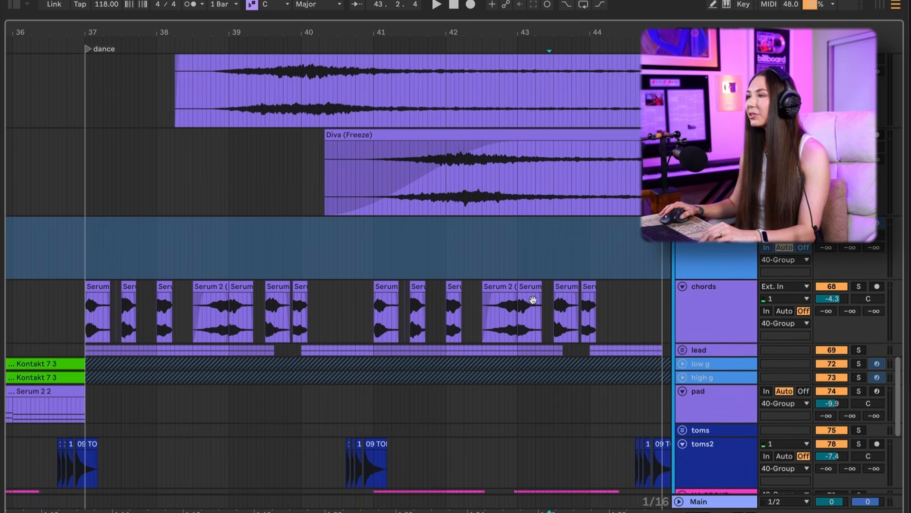
{"action": "left_click", "coordinate": [682, 352]}
{"action": "scroll", "coordinate": [422, 286], "scroll_direction": "down", "scroll_amount": 4}
{"action": "double_click", "coordinate": [701, 331]}
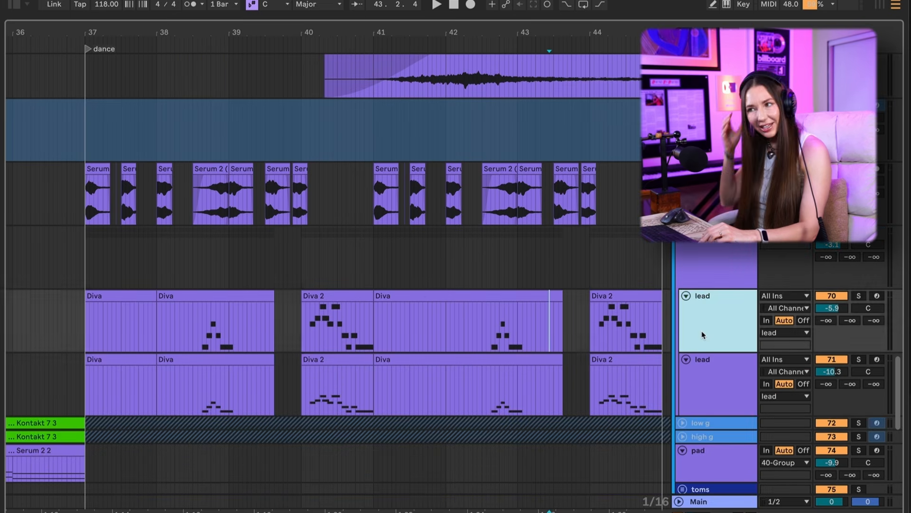
{"action": "scroll", "coordinate": [348, 232], "scroll_direction": "down", "scroll_amount": 3}
{"action": "left_click", "coordinate": [702, 136]}
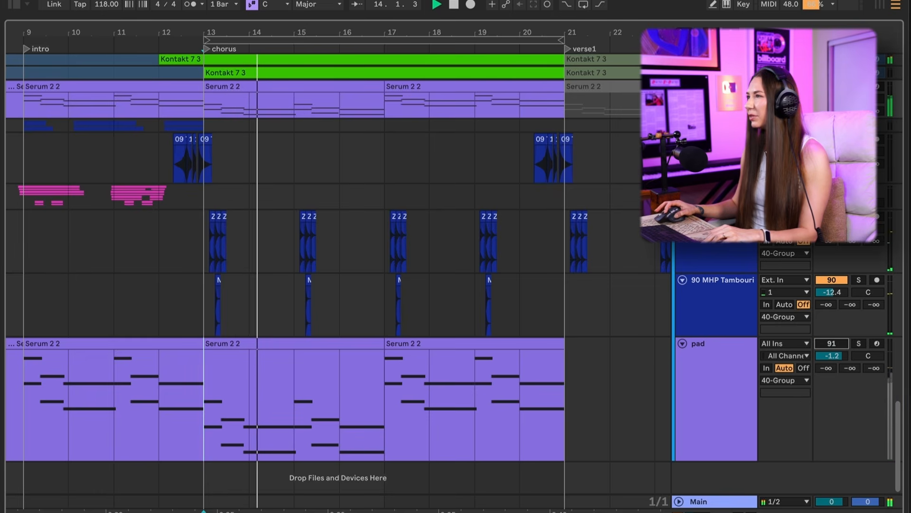
Step: Enlarge the upper pad track and set the playback start to the chorus at bar 13
{"action": "key", "text": "space"}
{"action": "left_click_drag", "start_coordinate": [716, 118], "coordinate": [716, 241]}
{"action": "left_click", "coordinate": [205, 203]}
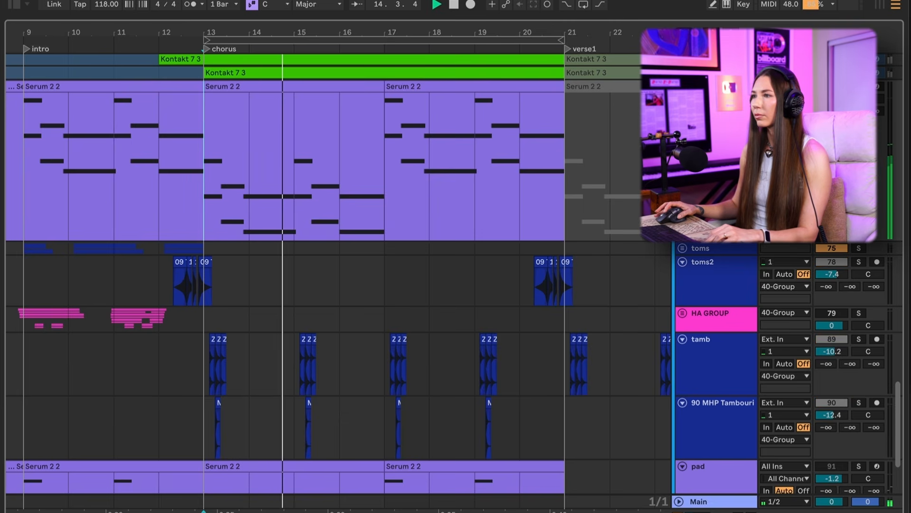
Step: Show the pad track's devices and look through the Serum 2 preset list around Synth Juno Analog Warm
{"action": "key", "text": "shift+Tab"}
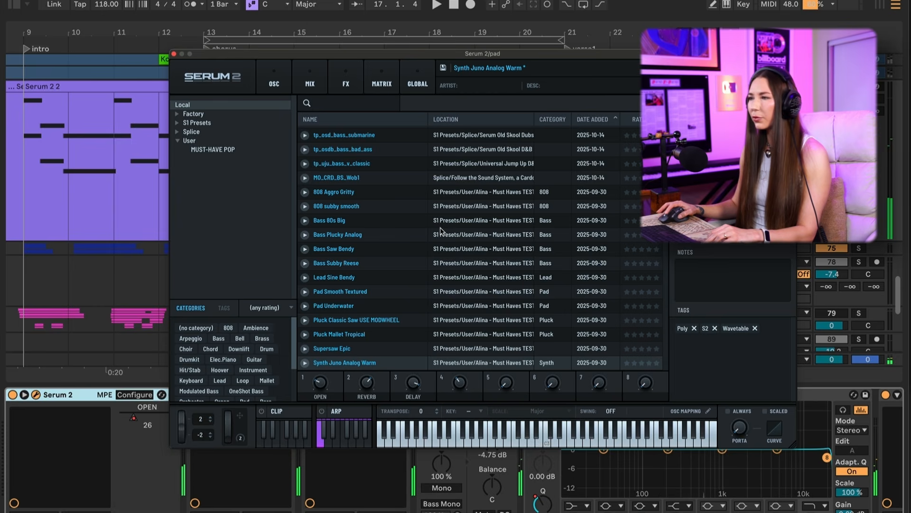
{"action": "scroll", "coordinate": [440, 231], "scroll_direction": "down", "scroll_amount": 3}
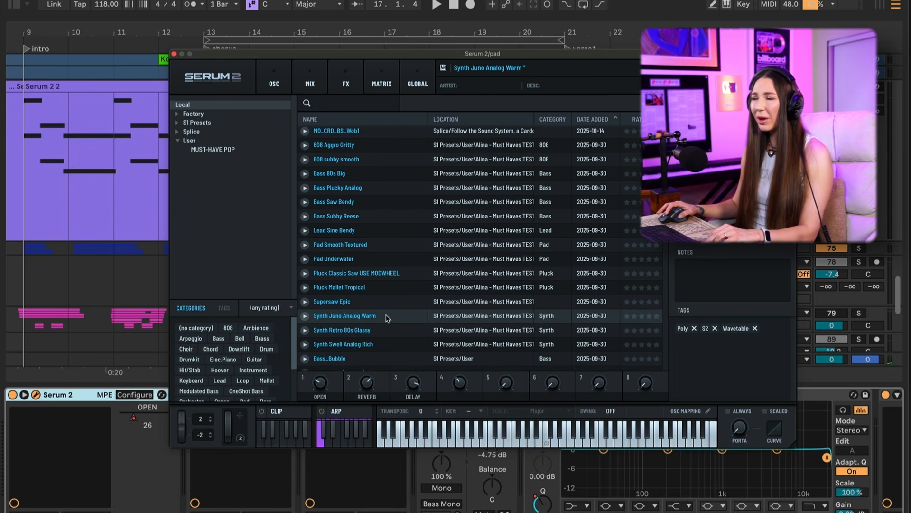
{"action": "scroll", "coordinate": [387, 318], "scroll_direction": "down", "scroll_amount": 3}
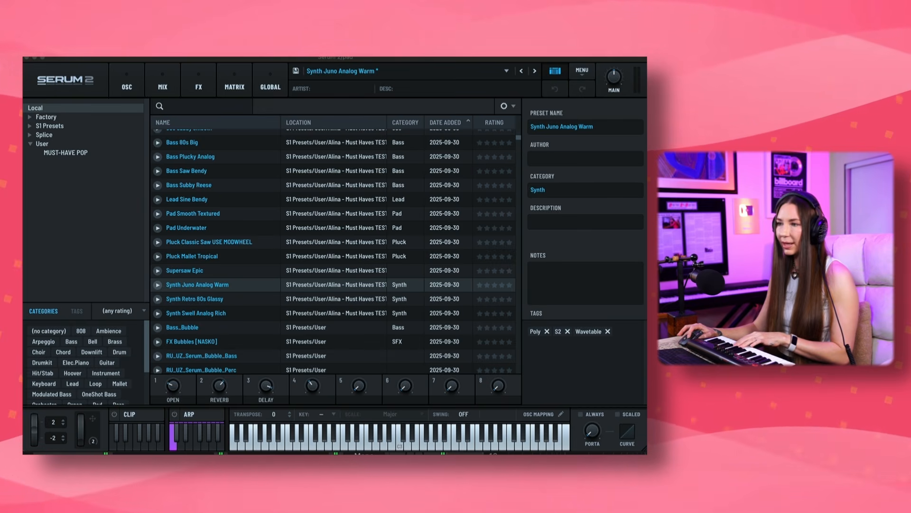
Step: Sweep the OPEN macro of Synth Juno Analog Warm up and down while playing, ending at 54
{"action": "left_click_drag", "start_coordinate": [172, 387], "coordinate": [185, 331]}
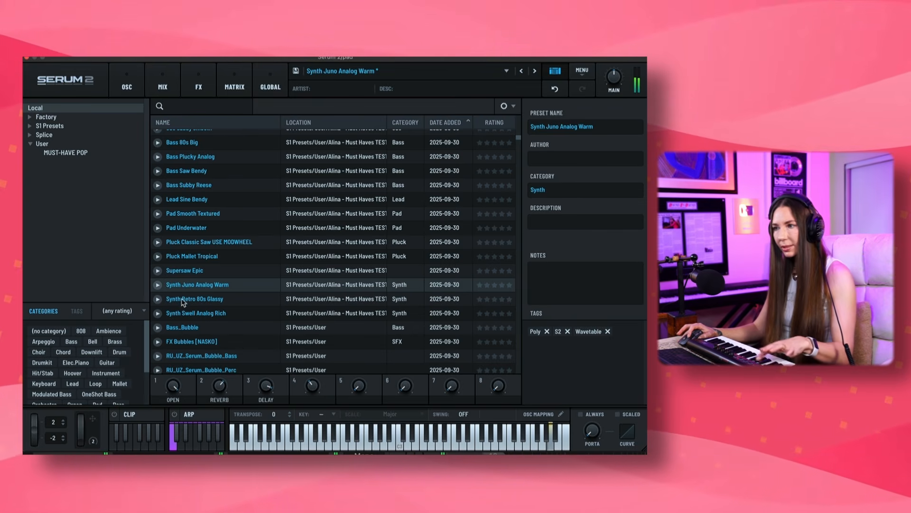
{"action": "left_click_drag", "start_coordinate": [174, 389], "coordinate": [167, 454]}
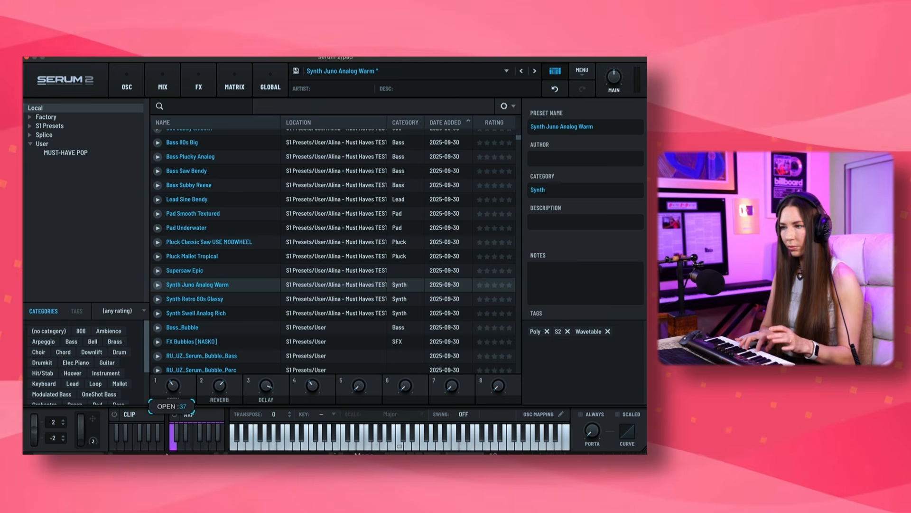
{"action": "left_click_drag", "start_coordinate": [173, 386], "coordinate": [167, 396]}
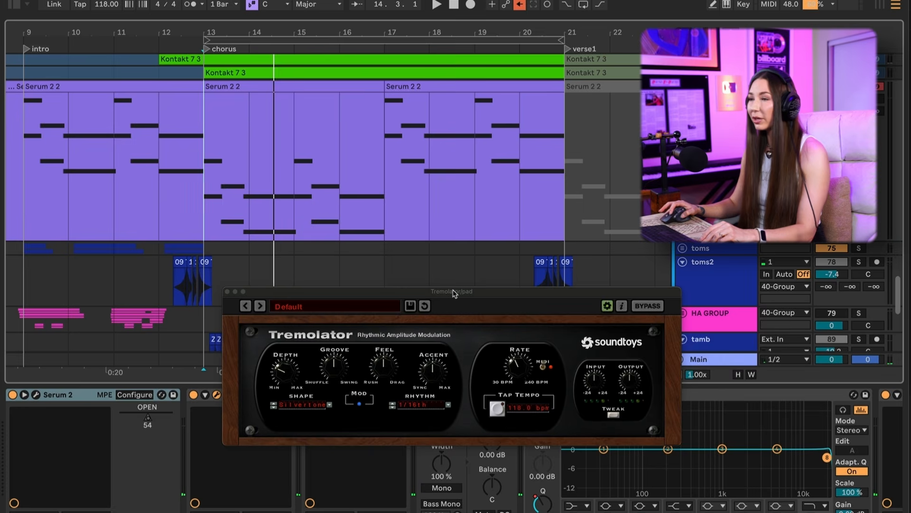
Step: Move the pad's Tremolator window off the device chain and play the pad through the chorus
{"action": "left_click_drag", "start_coordinate": [454, 292], "coordinate": [256, 92]}
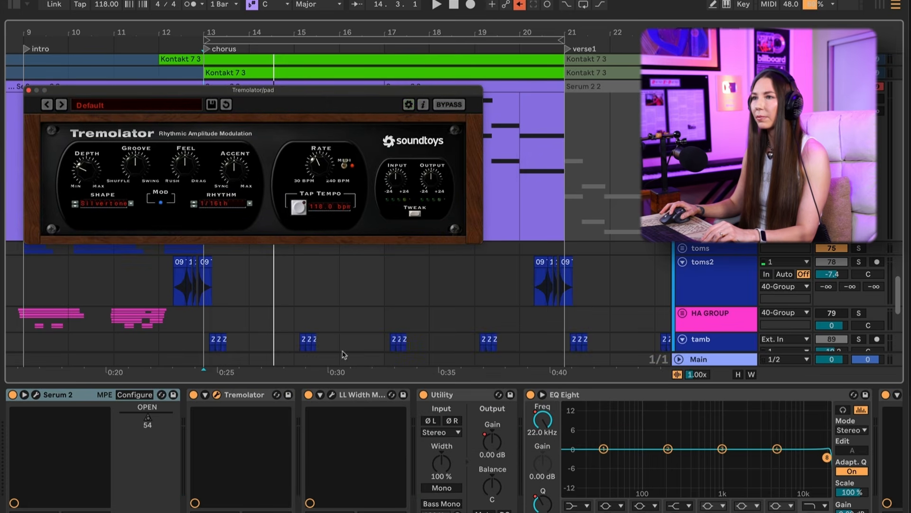
{"action": "key", "text": "space"}
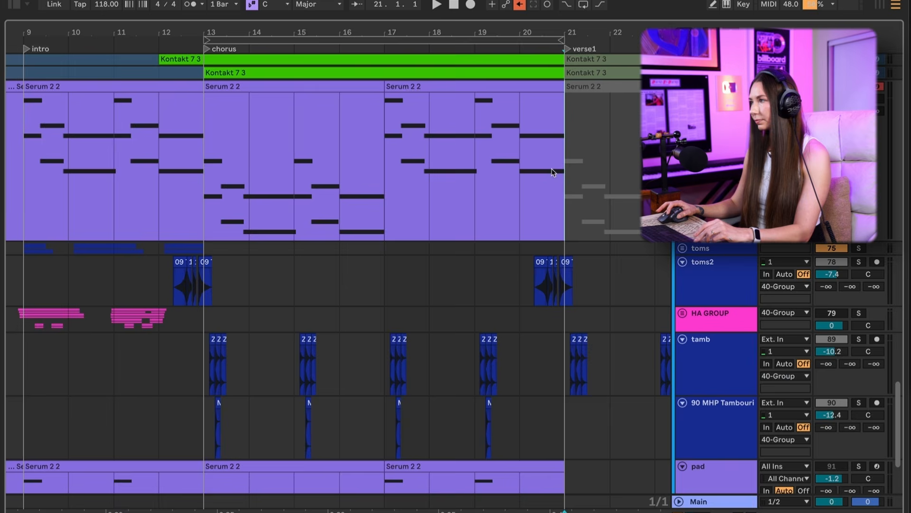
Step: Unsolo the pad track, play the chorus from bar 13 with the full mix, and disarm the pad
{"action": "scroll", "coordinate": [554, 184], "scroll_direction": "up", "scroll_amount": 5}
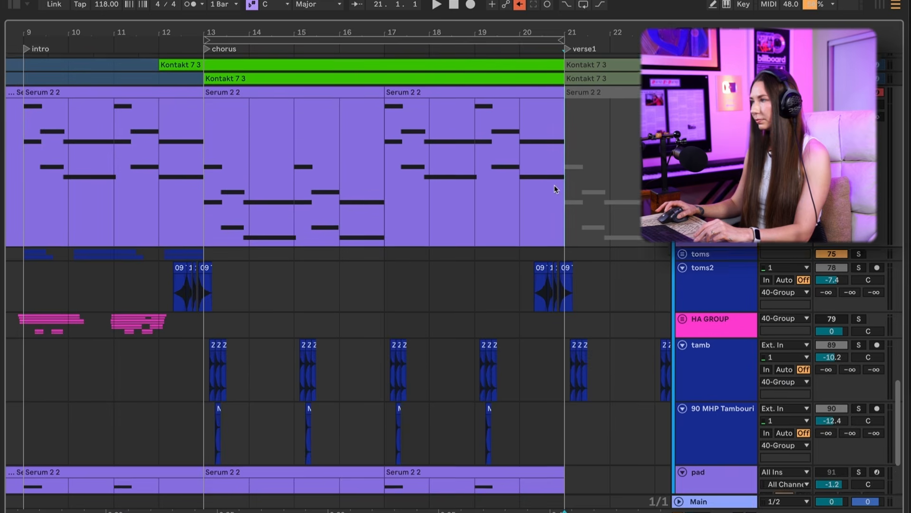
{"action": "key", "text": "space"}
{"action": "left_click", "coordinate": [858, 182]}
{"action": "left_click", "coordinate": [212, 207]}
{"action": "key", "text": "space"}
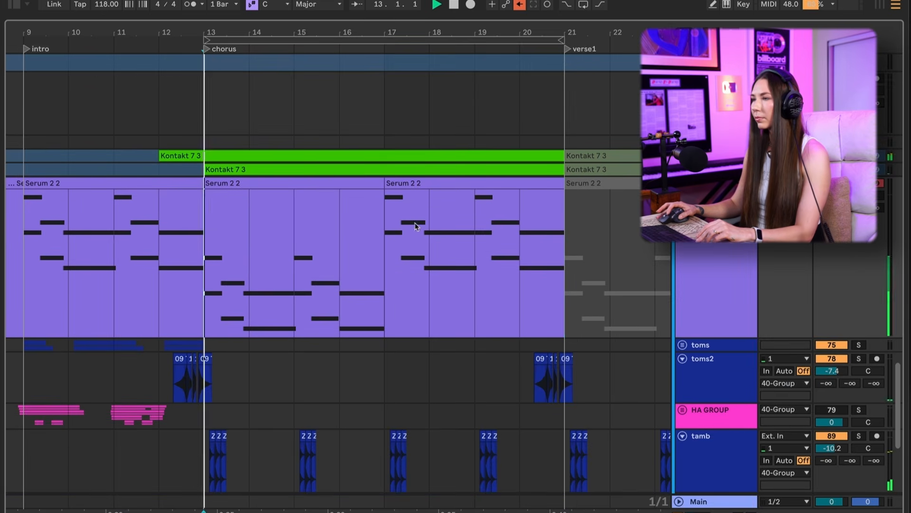
{"action": "left_click", "coordinate": [880, 182]}
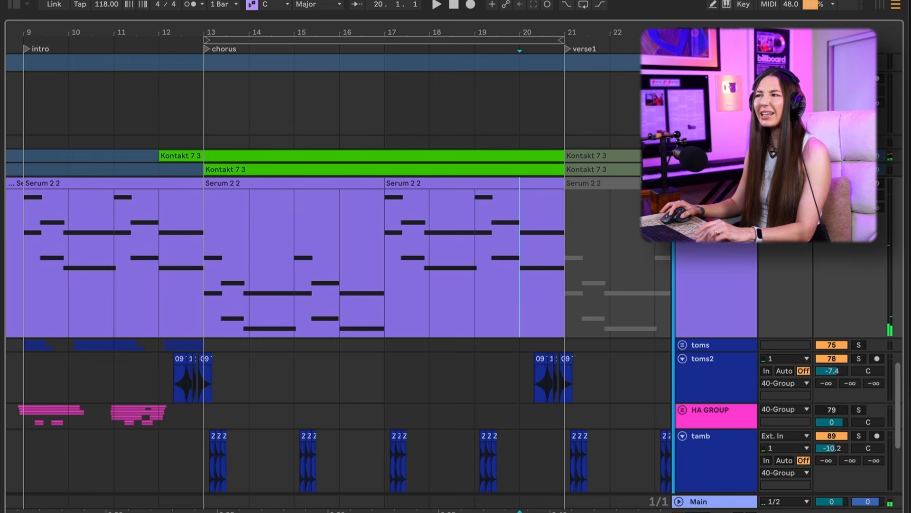
Step: Unfold the low g and high g tracks and select their clips and the pad's across bars 13 to 21
{"action": "left_click", "coordinate": [683, 170]}
{"action": "left_click", "coordinate": [683, 156]}
{"action": "scroll", "coordinate": [610, 254], "scroll_direction": "down", "scroll_amount": 1}
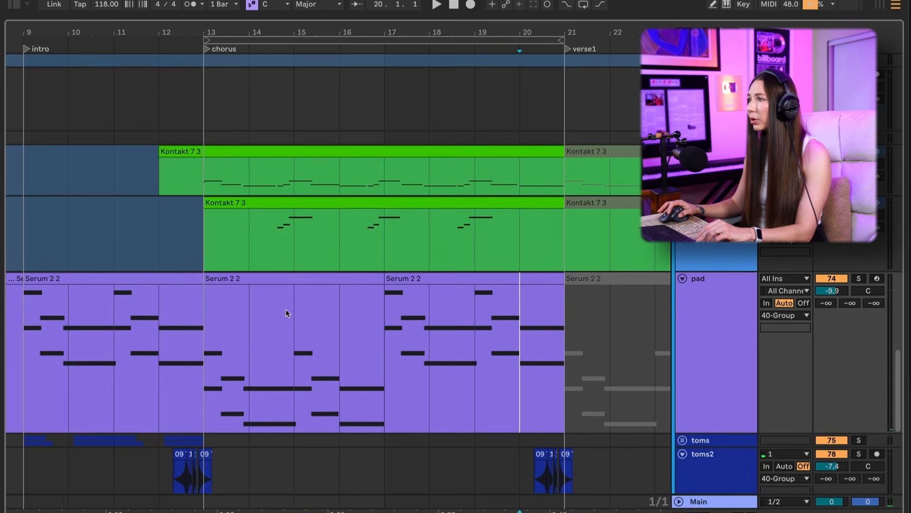
{"action": "left_click_drag", "start_coordinate": [202, 354], "coordinate": [580, 178]}
Step: Solo the low g and high g tracks and play them from the start of the chorus
{"action": "left_click", "coordinate": [859, 151]}
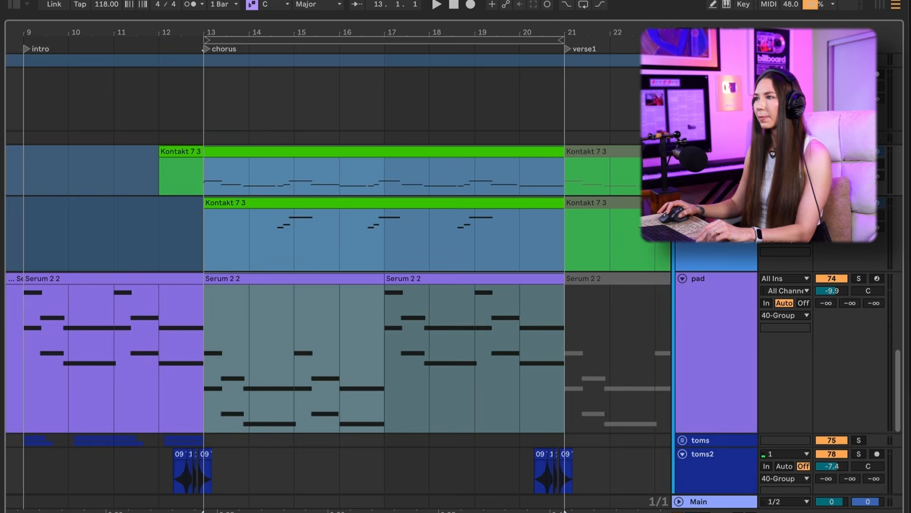
{"action": "left_click", "coordinate": [858, 203]}
{"action": "key", "text": "space"}
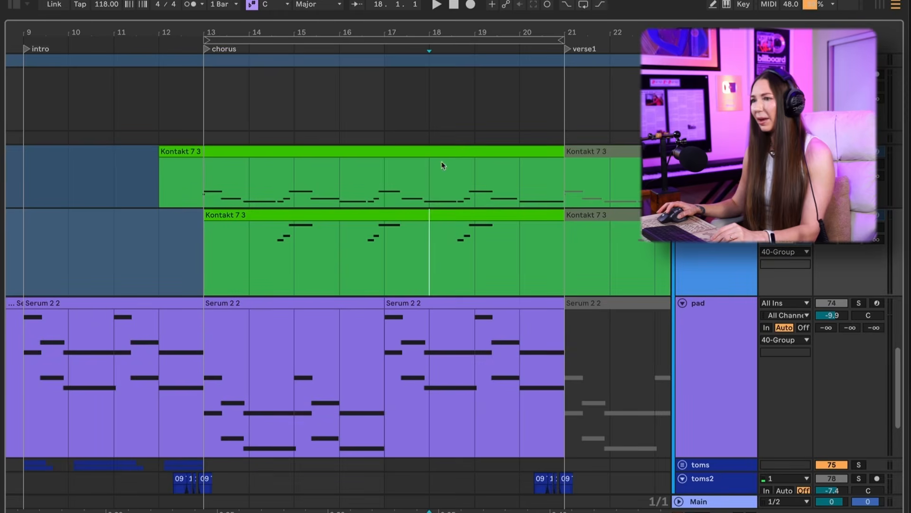
Step: Enlarge the low g and high g tracks together and open the low g track's Kontakt instrument
{"action": "left_click", "coordinate": [712, 166]}
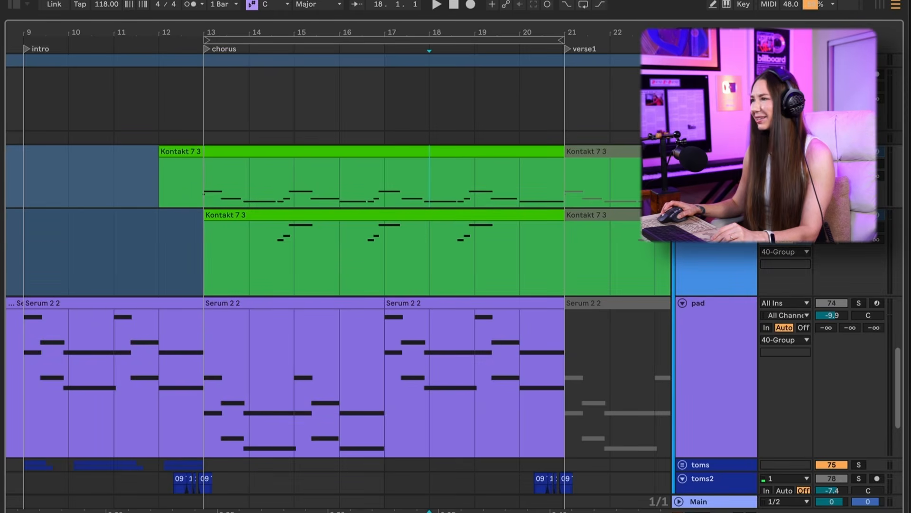
{"action": "left_click", "coordinate": [712, 219], "text": "shift"}
{"action": "key", "text": "alt+plus"}
{"action": "left_click", "coordinate": [712, 166]}
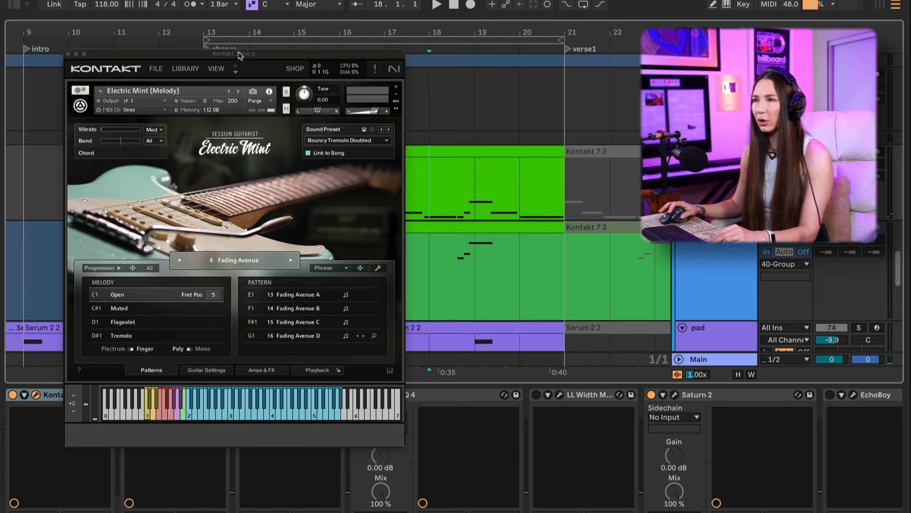
Step: Close the low g track's Kontakt instrument window and hide the device chain to give the arrangement more room
{"action": "left_click_drag", "start_coordinate": [240, 56], "coordinate": [184, 49]}
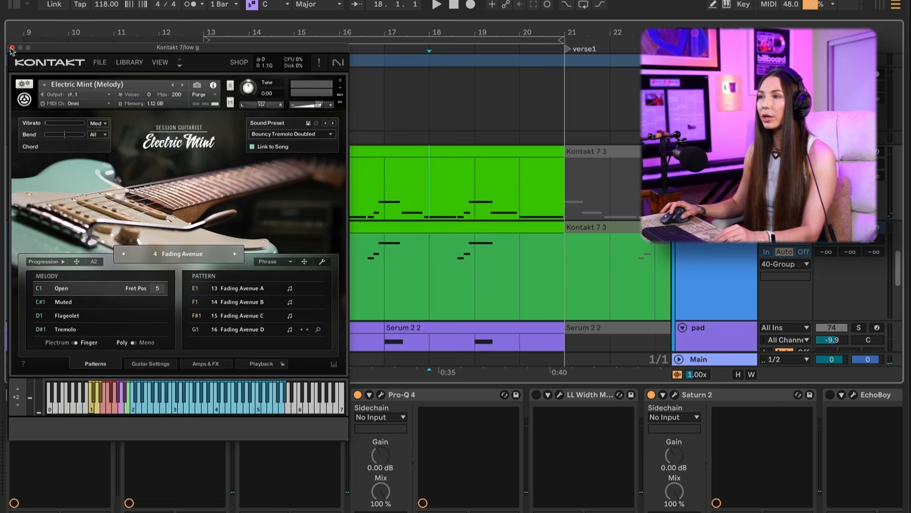
{"action": "left_click_drag", "start_coordinate": [65, 48], "coordinate": [64, 50]}
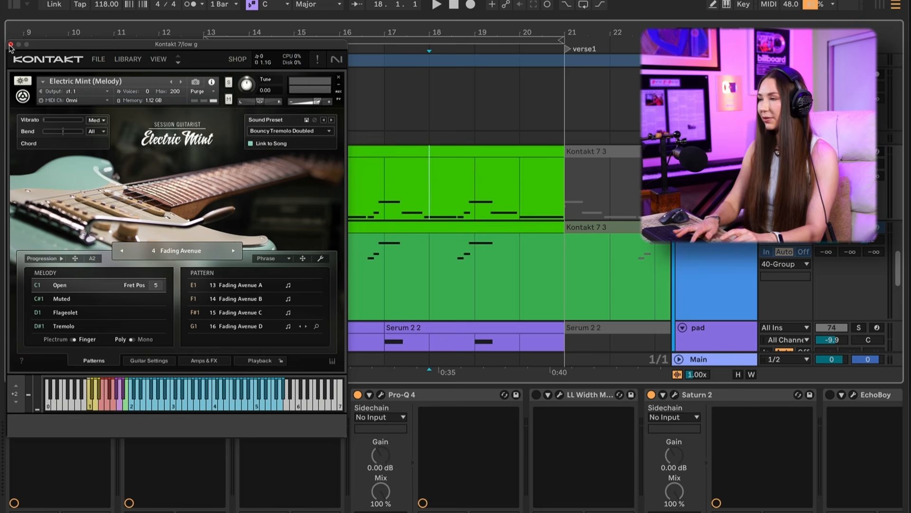
{"action": "left_click", "coordinate": [11, 44]}
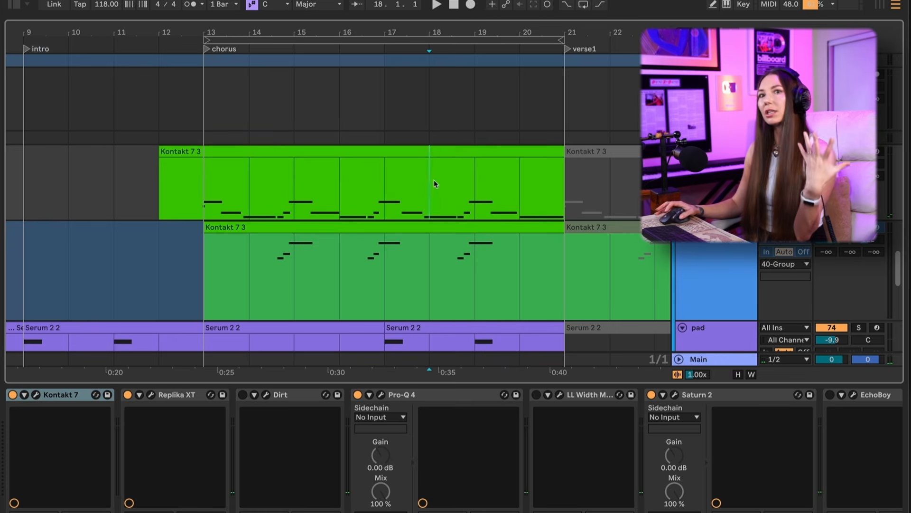
{"action": "key", "text": "ctrl+alt+l"}
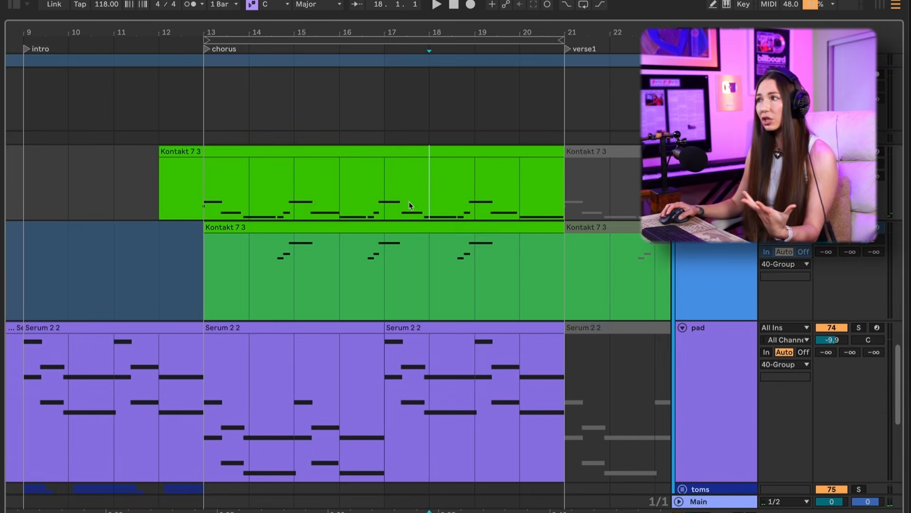
Step: Reduce the height of the chorus bass track and enlarge the g chords track
{"action": "scroll", "coordinate": [409, 201], "scroll_direction": "up", "scroll_amount": 5}
{"action": "scroll", "coordinate": [454, 195], "scroll_direction": "up", "scroll_amount": 10}
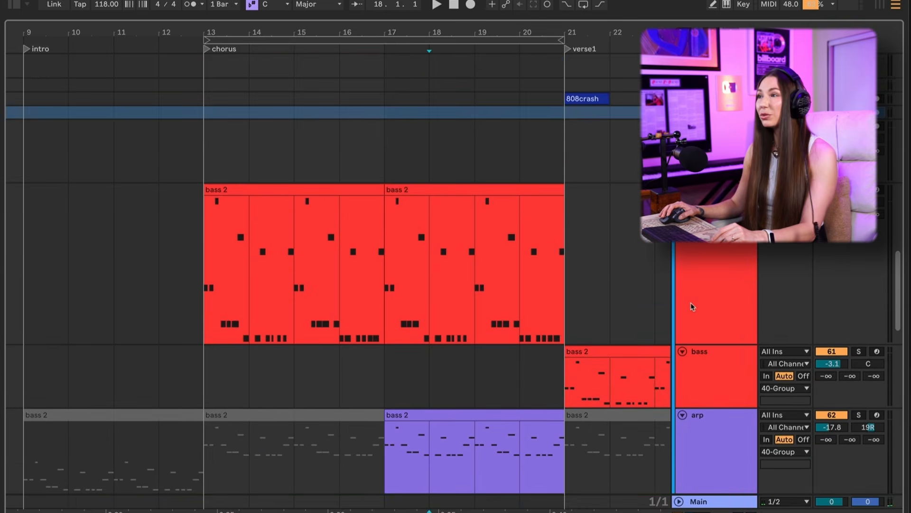
{"action": "left_click", "coordinate": [692, 305]}
{"action": "scroll", "coordinate": [708, 341], "scroll_direction": "down", "scroll_amount": 2}
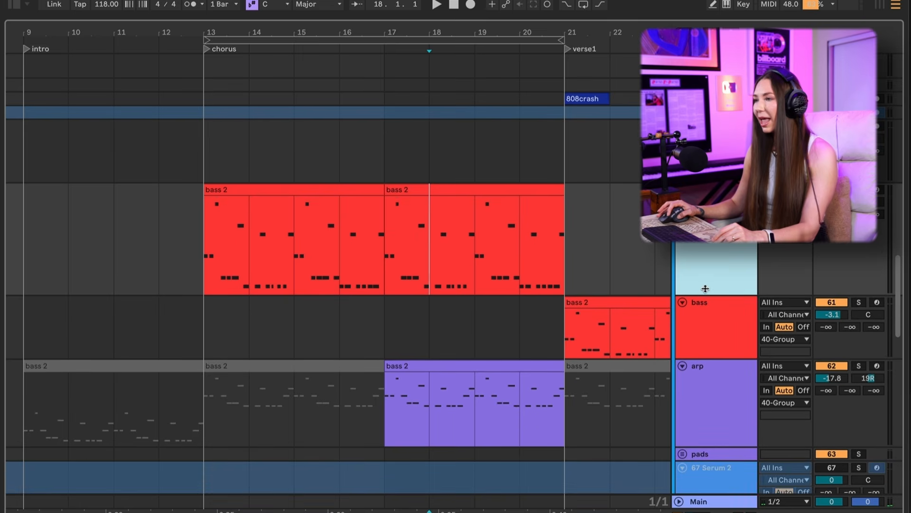
{"action": "scroll", "coordinate": [352, 309], "scroll_direction": "up", "scroll_amount": 15}
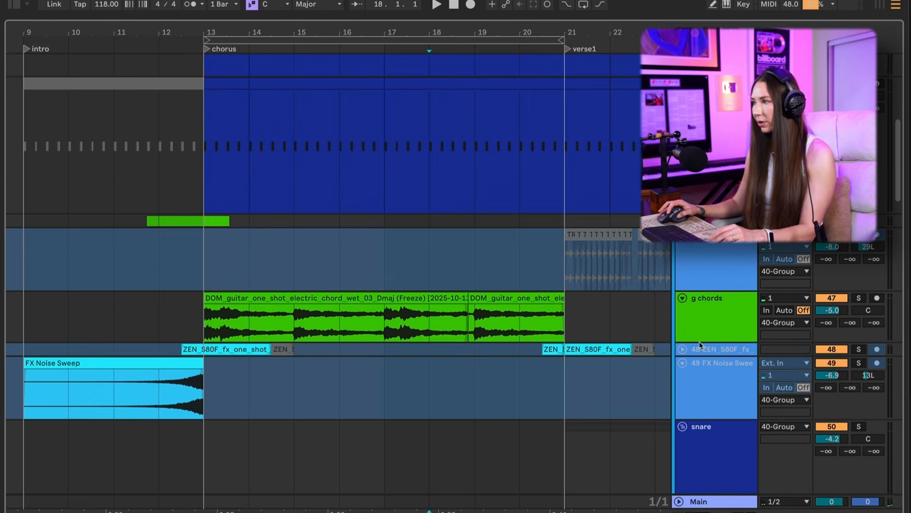
{"action": "left_click_drag", "start_coordinate": [695, 341], "coordinate": [683, 401]}
Step: Solo the g chords track and play its guitar chords from the start of the chorus at bar 13
{"action": "left_click", "coordinate": [208, 347]}
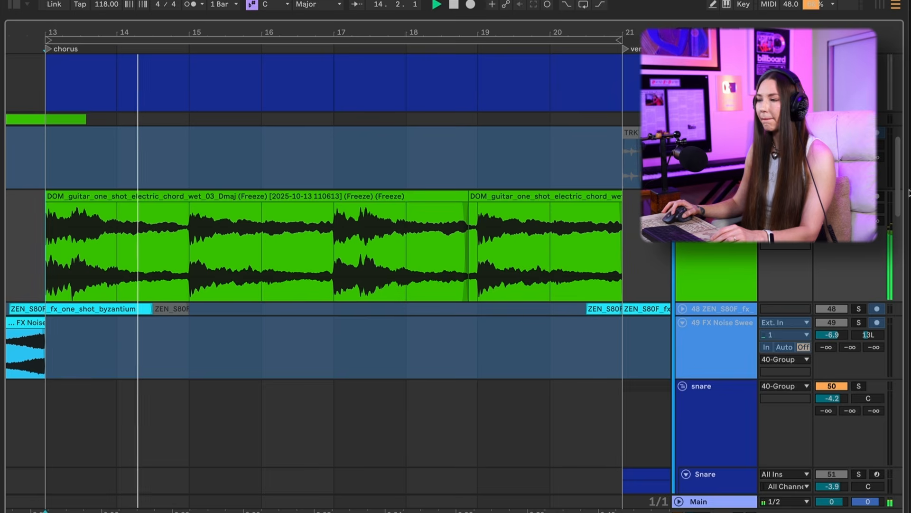
{"action": "key", "text": "space"}
{"action": "mouse_move", "coordinate": [895, 196]}
{"action": "left_mouse_down"}
{"action": "mouse_move", "coordinate": [894, 400]}
{"action": "mouse_move", "coordinate": [895, 193]}
{"action": "left_mouse_up"}
{"action": "key", "text": "space"}
{"action": "scroll", "coordinate": [582, 386], "scroll_direction": "left", "scroll_amount": 3}
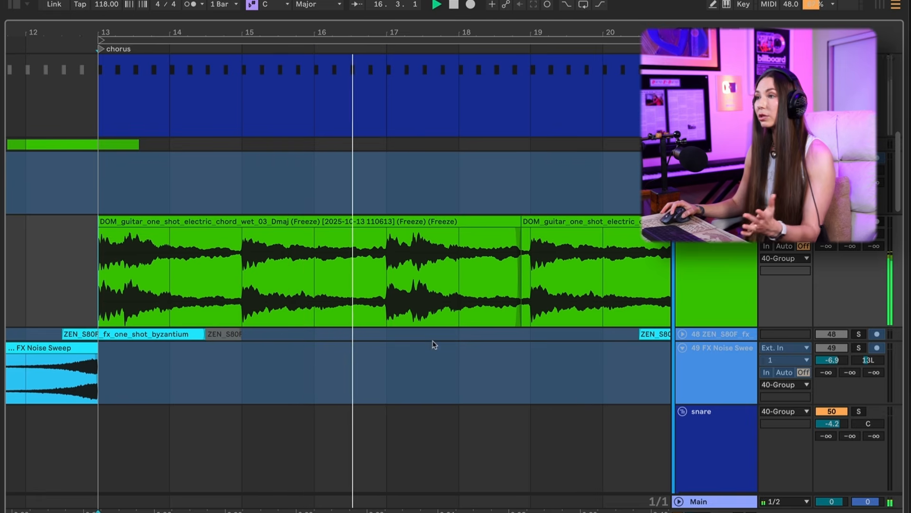
{"action": "left_click", "coordinate": [304, 300]}
{"action": "key", "text": "space"}
Step: Show the browser results for "dom guitar one shot dmaj", audition DOM_guitar_one_shot_electric_chord_wet_03_Dmaj.wav, and narrow the browser
{"action": "left_click_drag", "start_coordinate": [3, 271], "coordinate": [336, 312]}
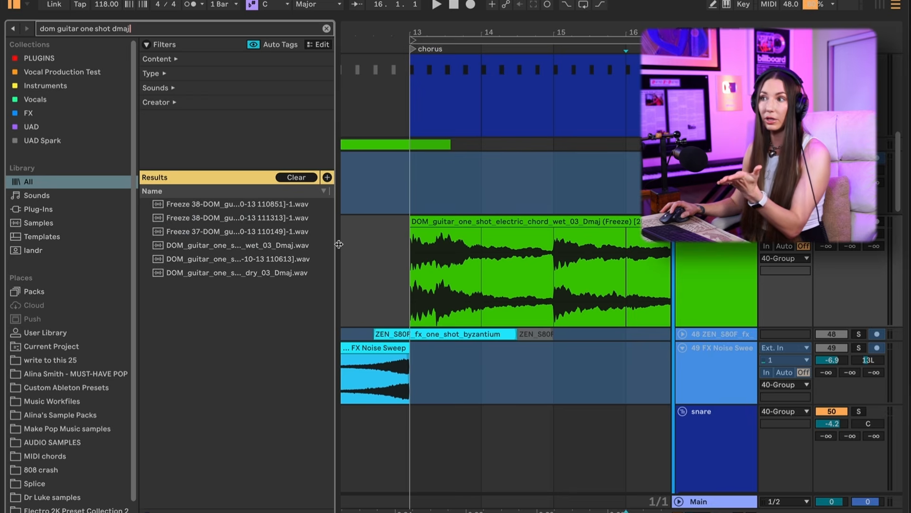
{"action": "left_click_drag", "start_coordinate": [339, 244], "coordinate": [590, 247]}
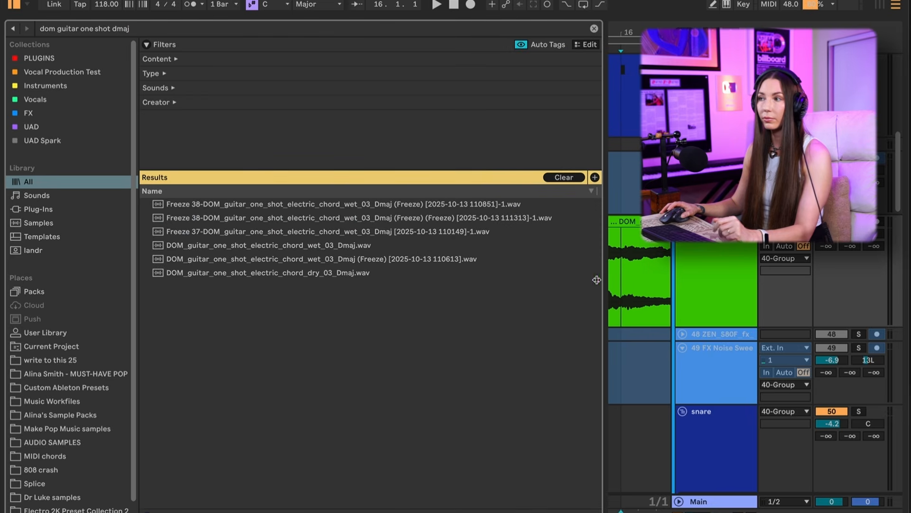
{"action": "left_click", "coordinate": [243, 247]}
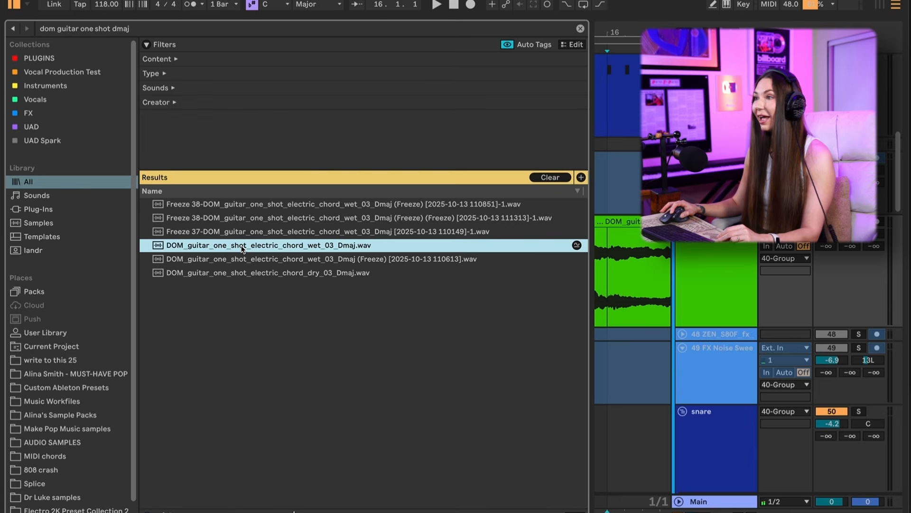
{"action": "left_click_drag", "start_coordinate": [591, 276], "coordinate": [159, 276]}
Step: Replay the soloed g chords from bar 13 to compare them with the original one-shot sample
{"action": "key", "text": "space"}
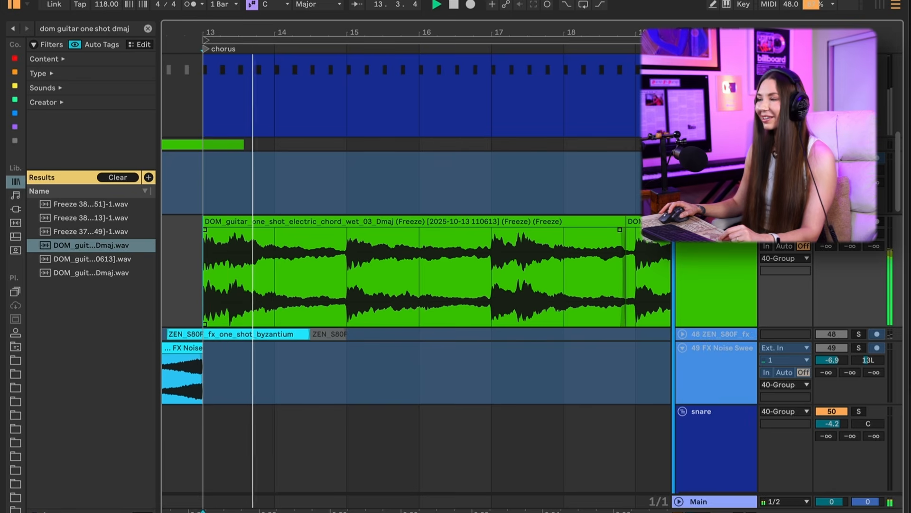
{"action": "key", "text": "space"}
{"action": "double_click", "coordinate": [721, 251]}
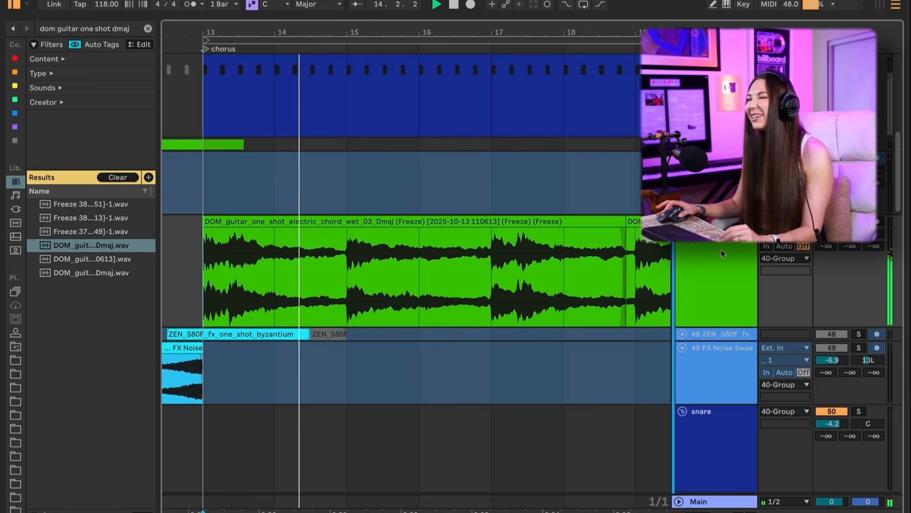
{"action": "key", "text": "space"}
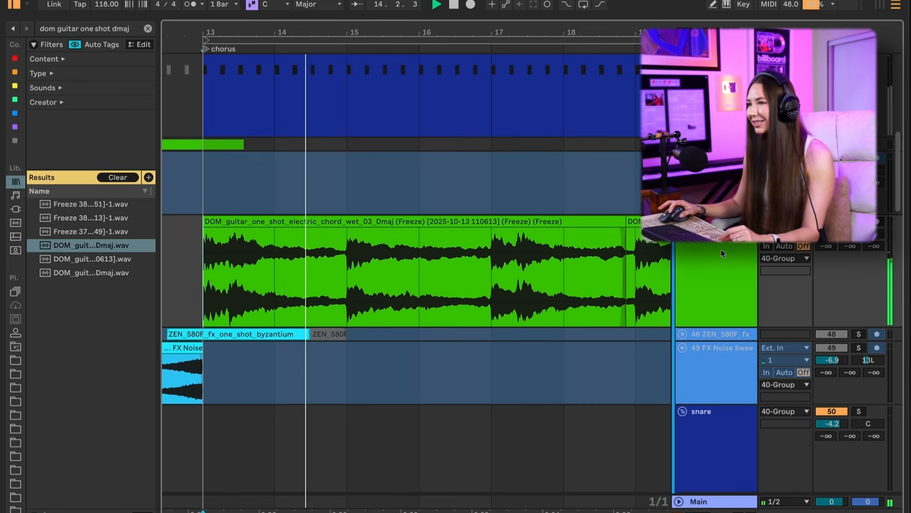
{"action": "key", "text": "space"}
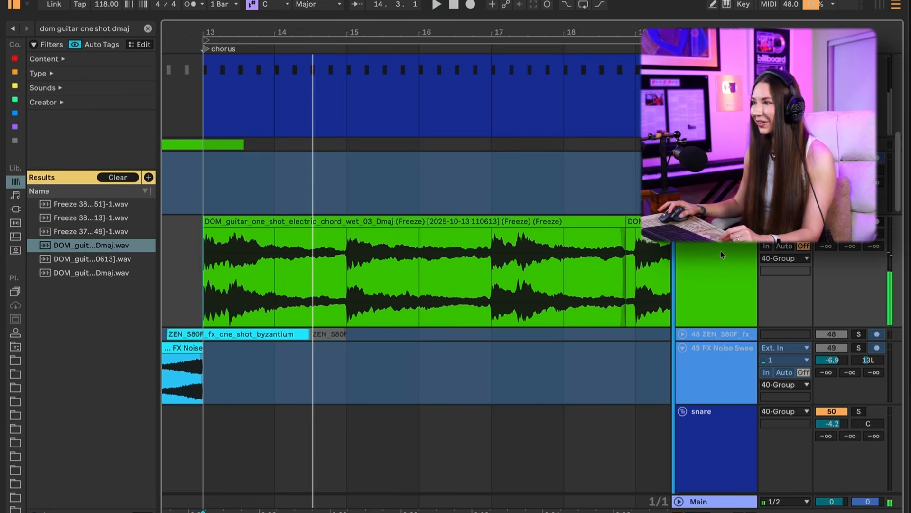
Step: Open the g chords track's device chain, bypass all its effects, and play the dry chords from bar 13
{"action": "double_click", "coordinate": [721, 250]}
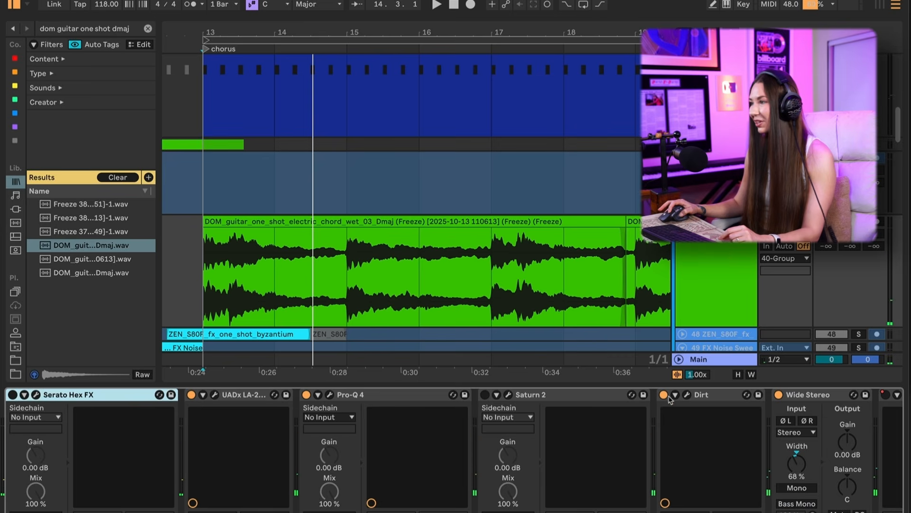
{"action": "scroll", "coordinate": [456, 451], "scroll_direction": "right", "scroll_amount": 5}
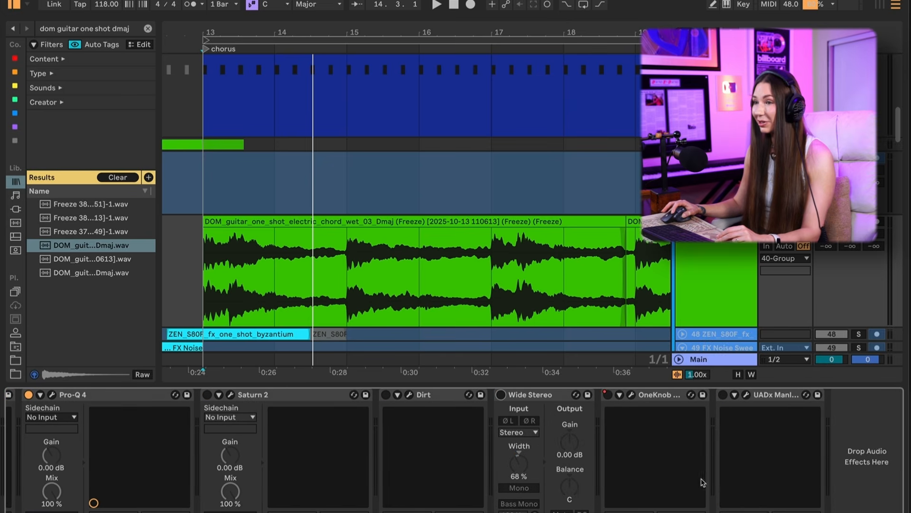
{"action": "scroll", "coordinate": [456, 451], "scroll_direction": "left", "scroll_amount": 5}
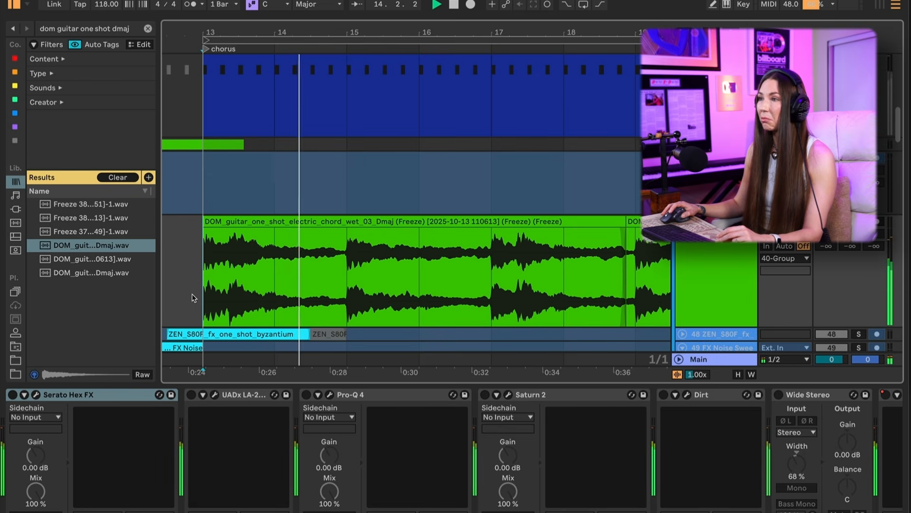
{"action": "key", "text": "space"}
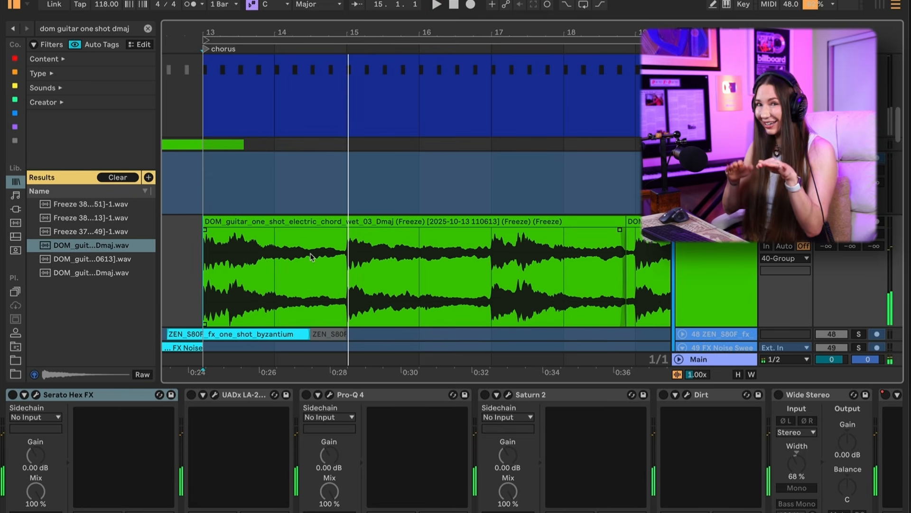